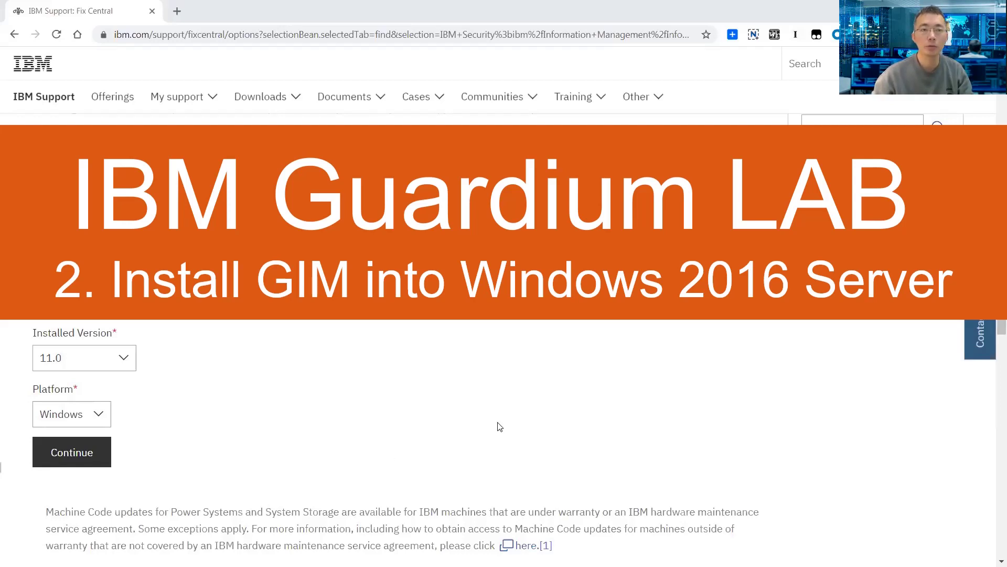
Submit the Fix Central product search for IBM Security Guardium with installed version 11.0 and platform Windows.
scroll(500, 426, "up", 4)
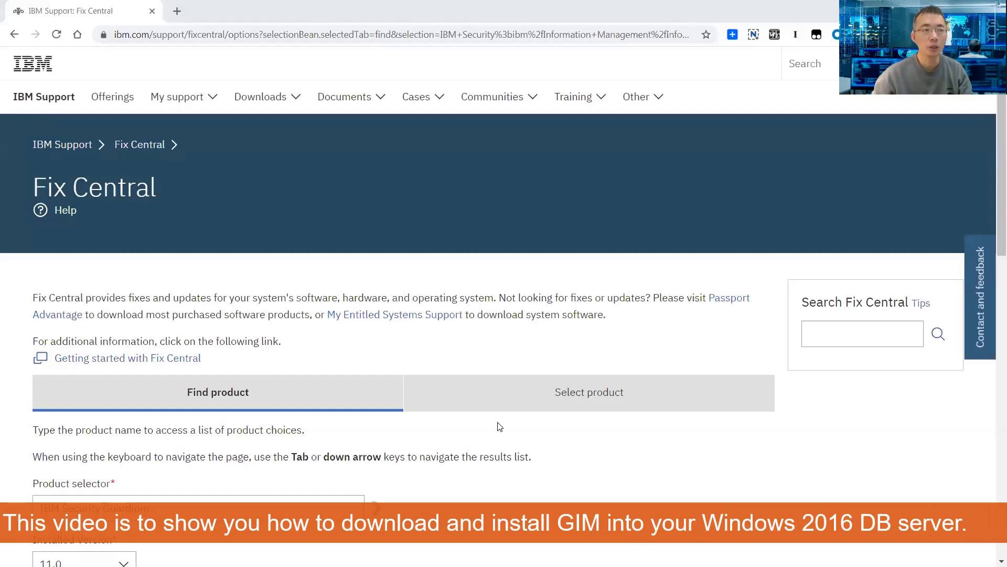
scroll(499, 426, "down", 1)
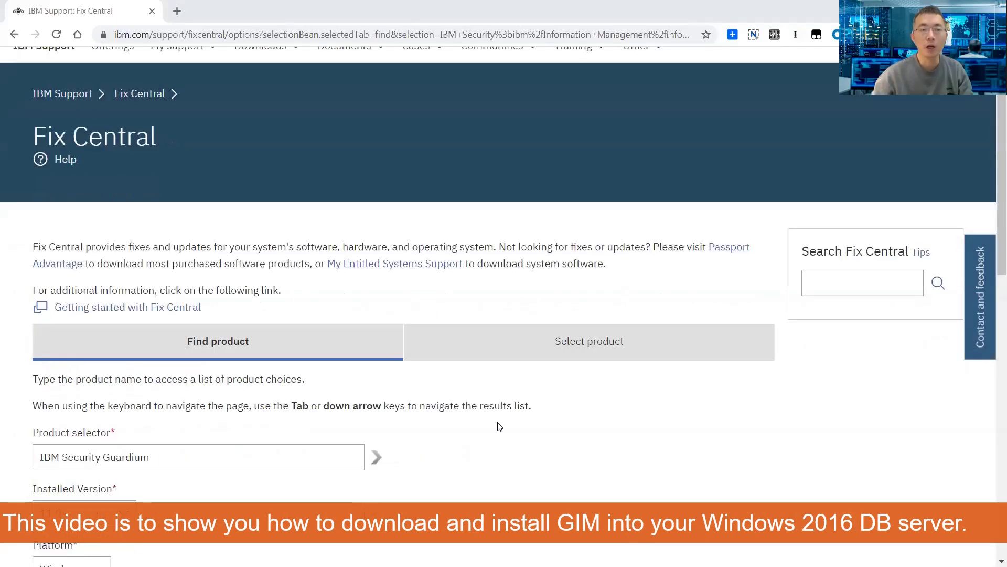
scroll(499, 426, "down", 3)
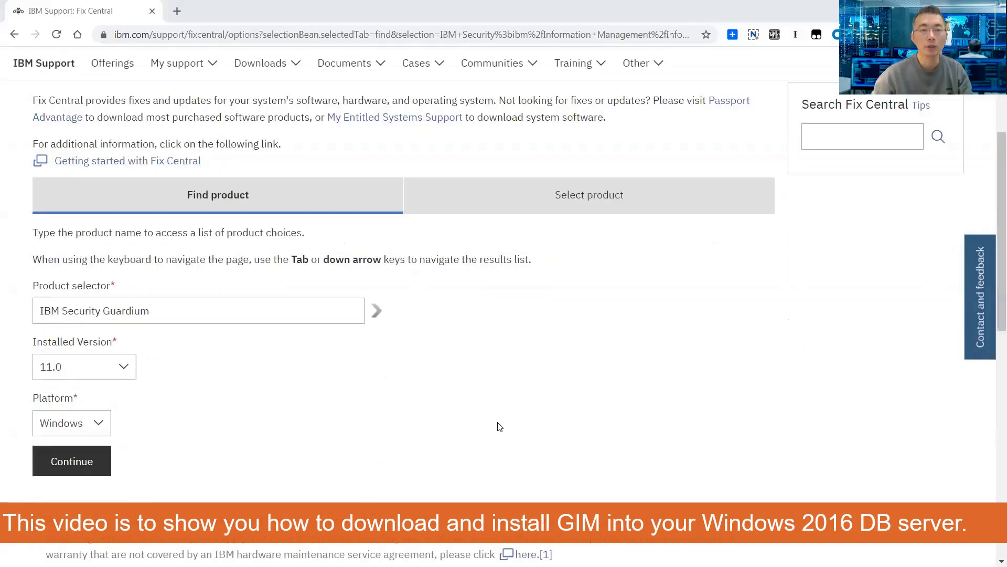
scroll(499, 426, "down", 1)
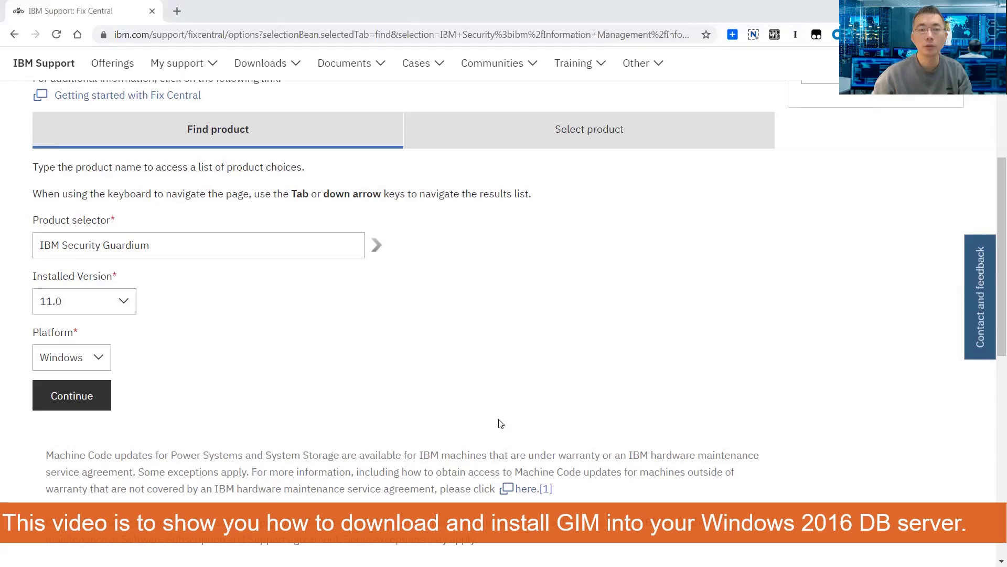
scroll(501, 424, "up", 3)
scroll(501, 424, "down", 1)
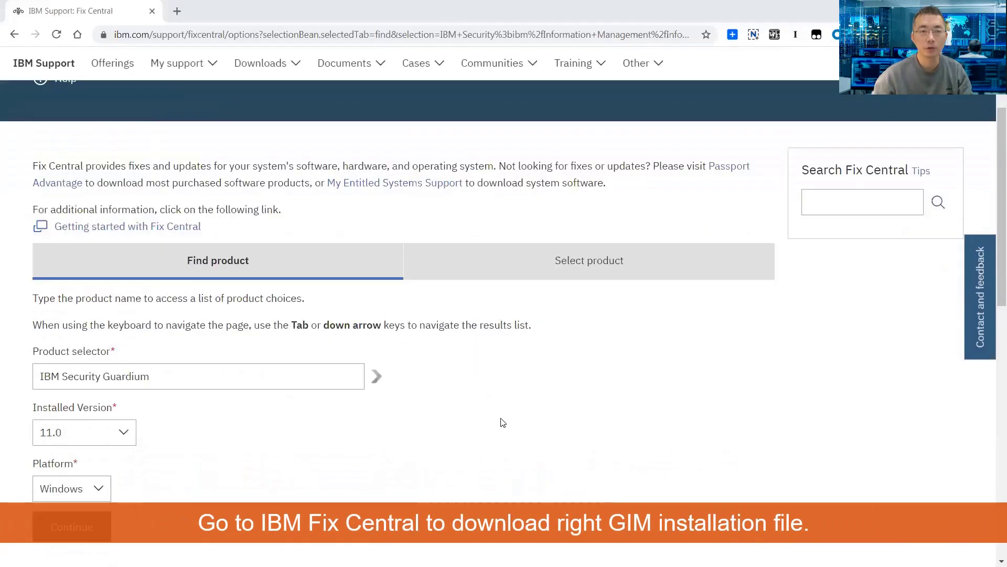
scroll(502, 423, "down", 1)
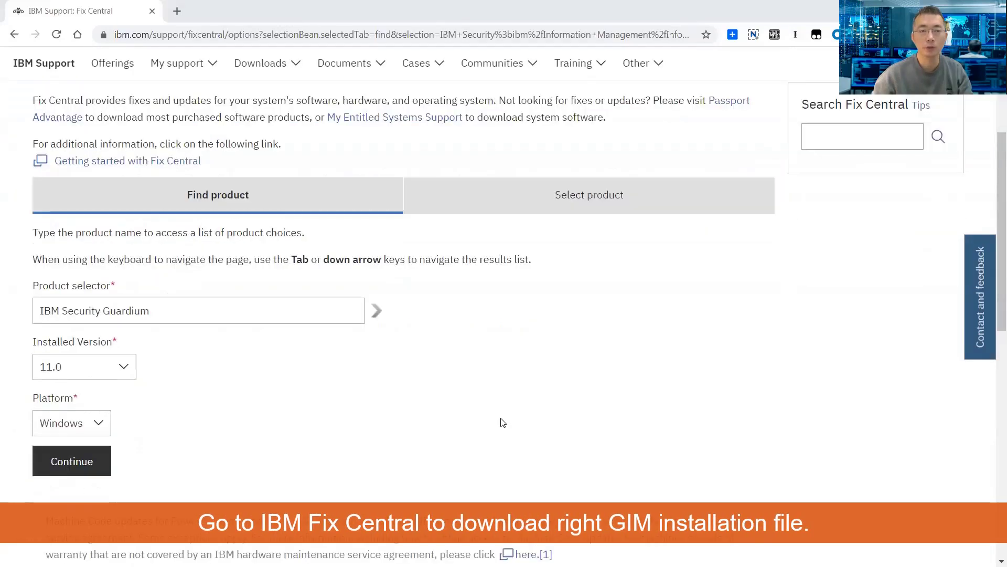
scroll(502, 422, "down", 1)
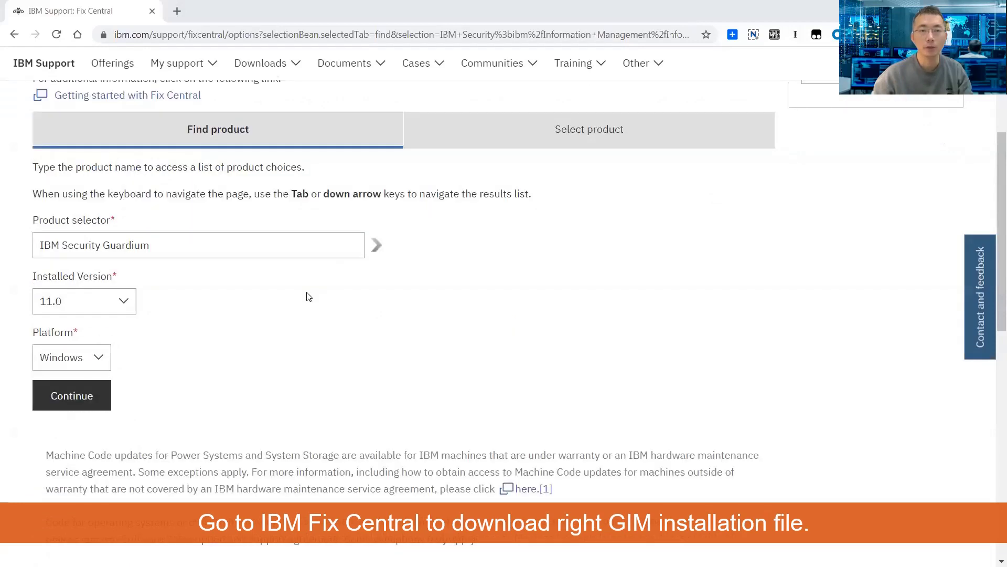
left_click(174, 246)
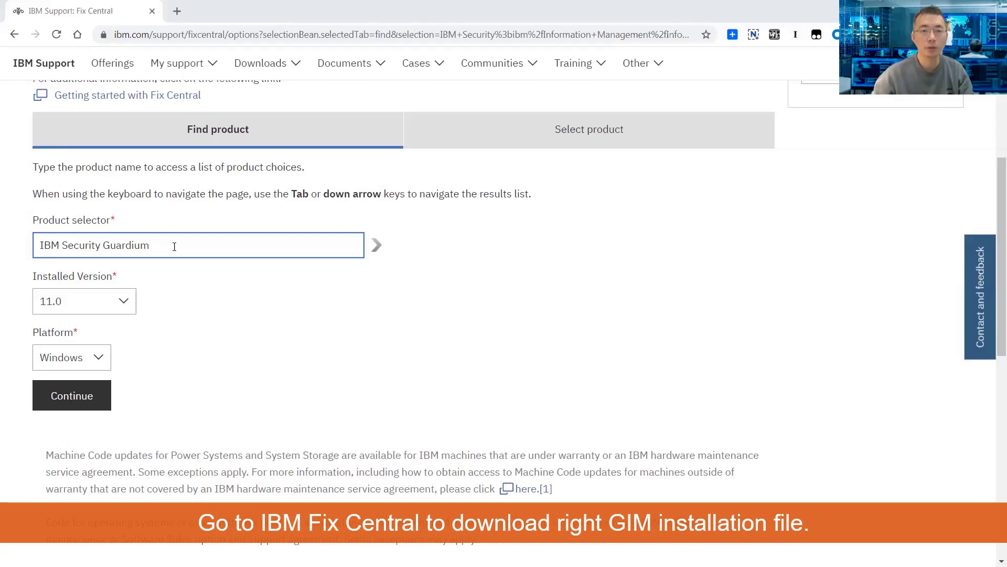
left_click(124, 312)
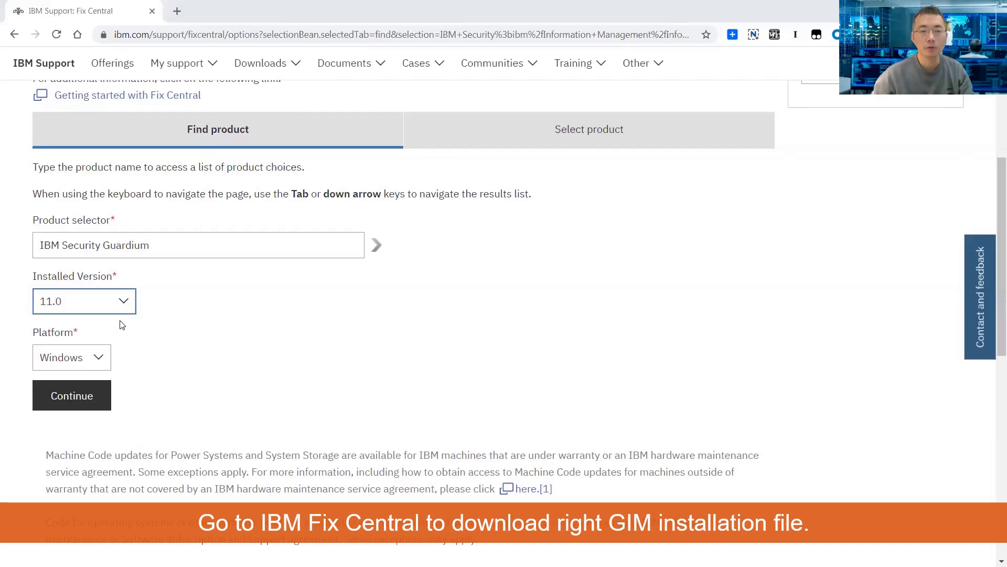
left_click(107, 368)
left_click(104, 388)
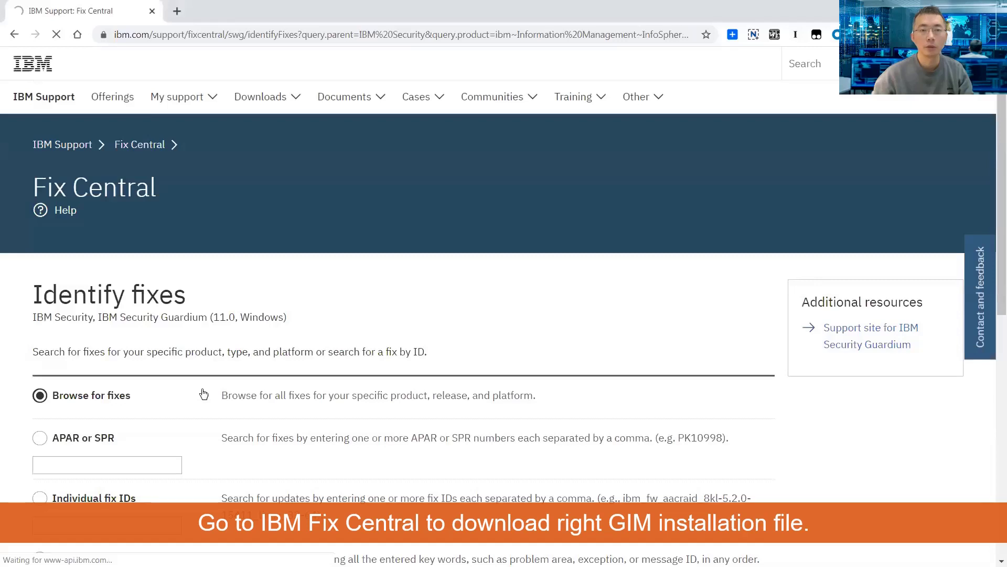
Browse all fixes for the product and choose the fix pack Guardium_11.0.1.46_GIM_Windows_v11.0.1.46 from the Database Agent list.
scroll(277, 330, "down", 4)
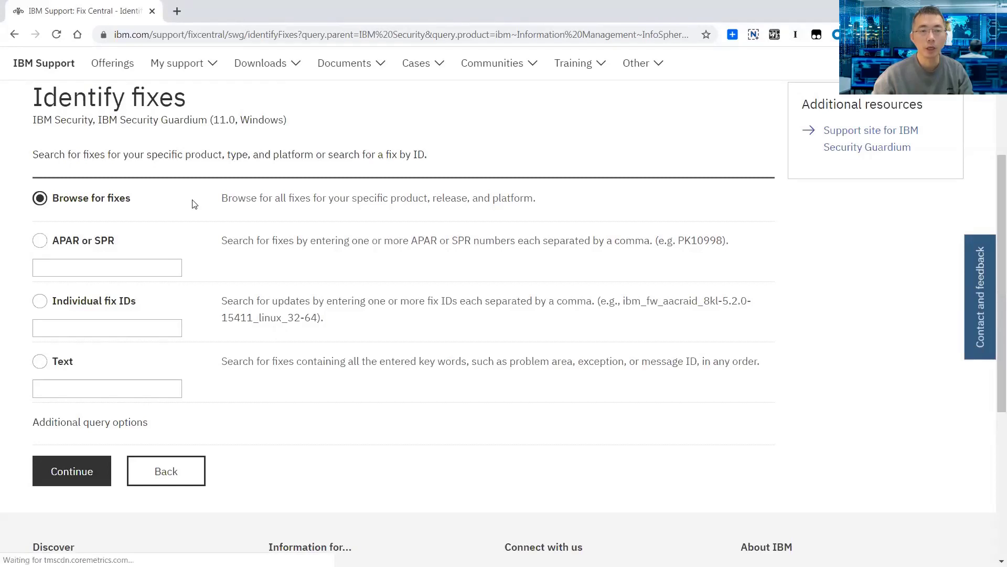
left_click(76, 474)
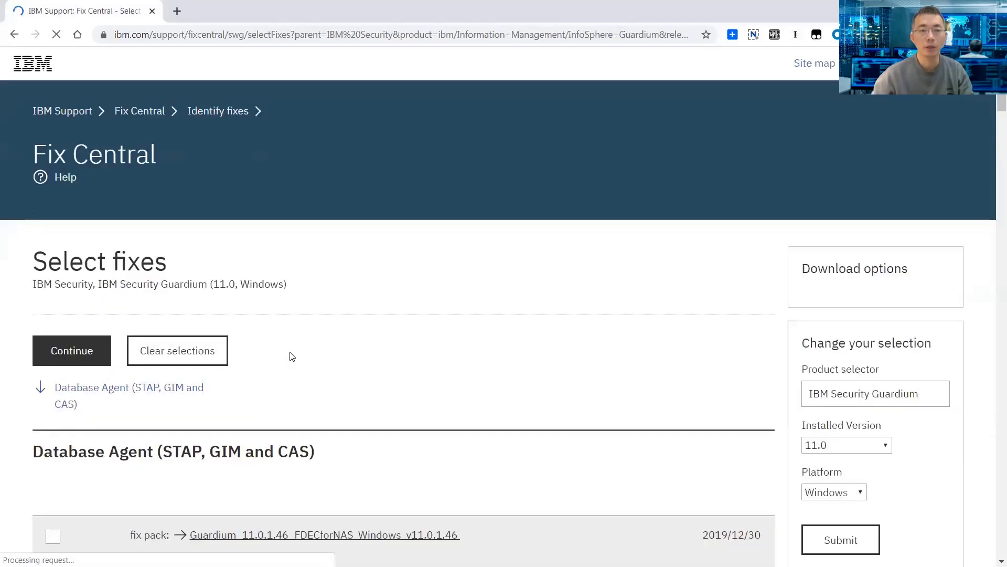
scroll(292, 357, "down", 2)
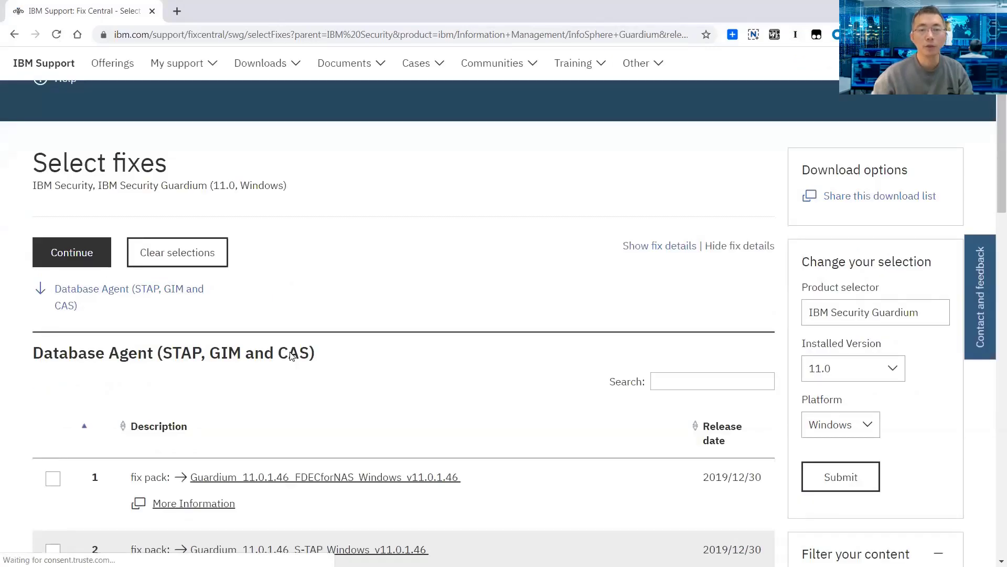
scroll(293, 357, "down", 4)
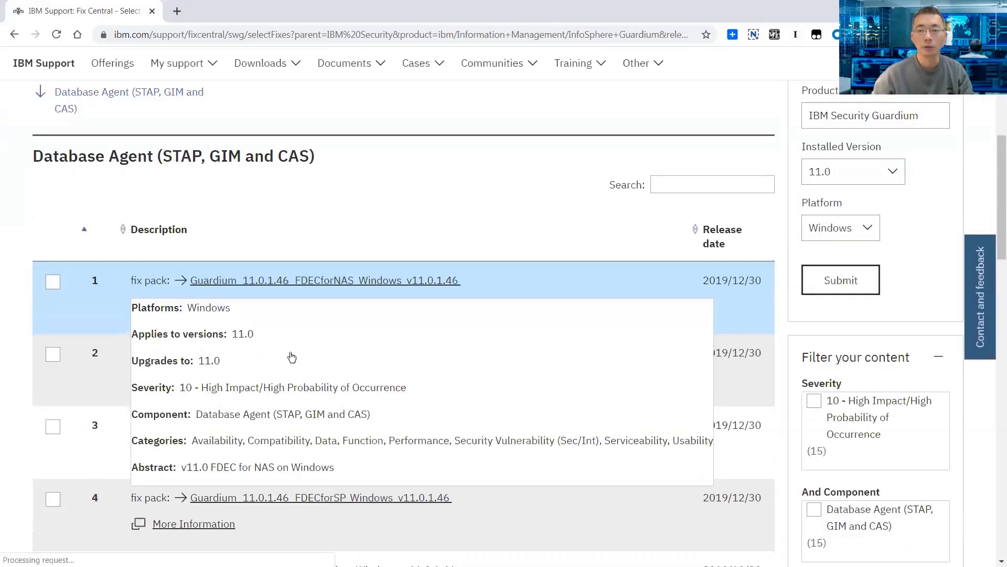
scroll(805, 316, "down", 1)
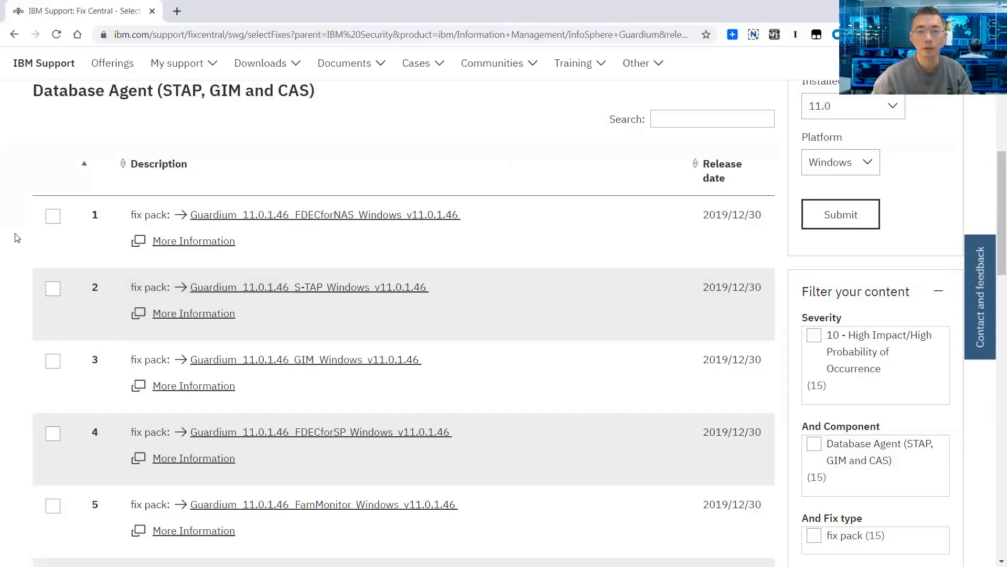
mouse_move(517, 291)
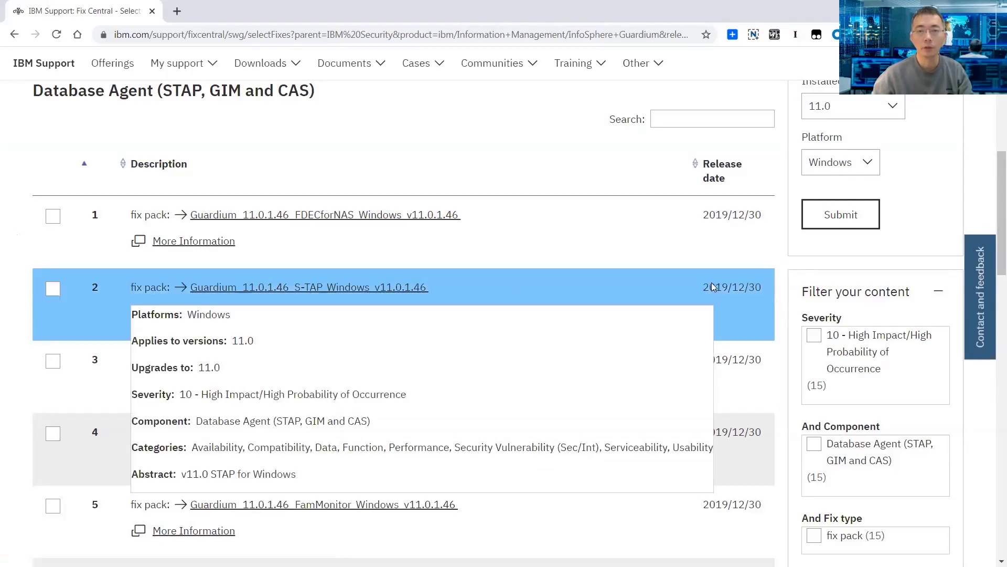
scroll(714, 286, "down", 1)
mouse_move(260, 298)
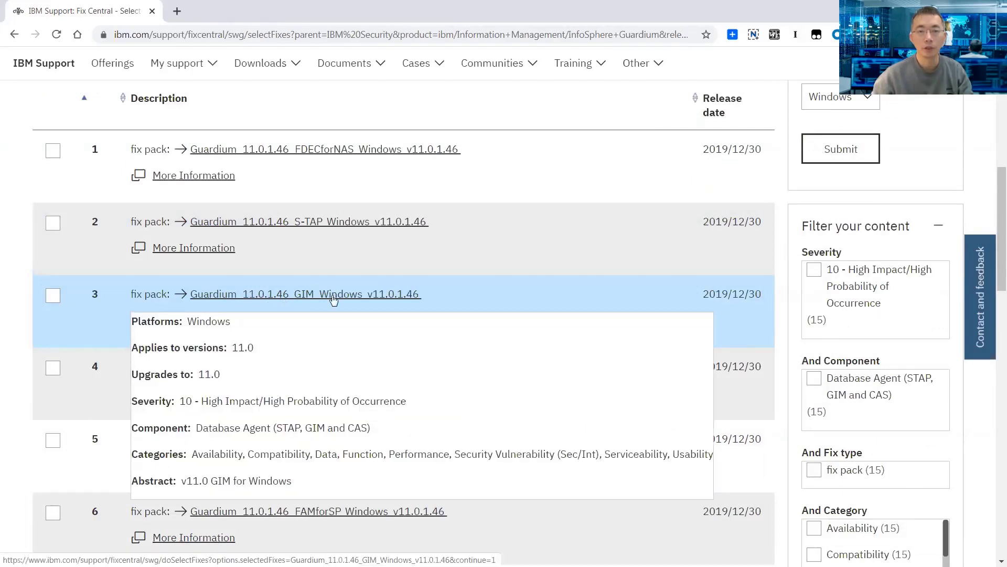
left_click(359, 298)
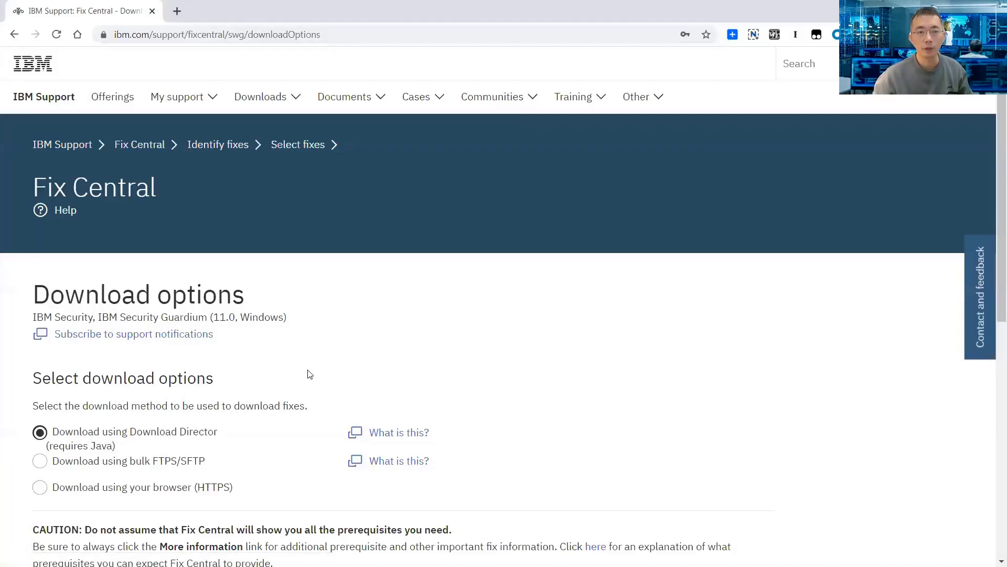
Choose to download using the browser (HTTPS) with prerequisites and co-requisite fixes included, and continue to the order.
scroll(310, 374, "down", 1)
scroll(308, 373, "down", 2)
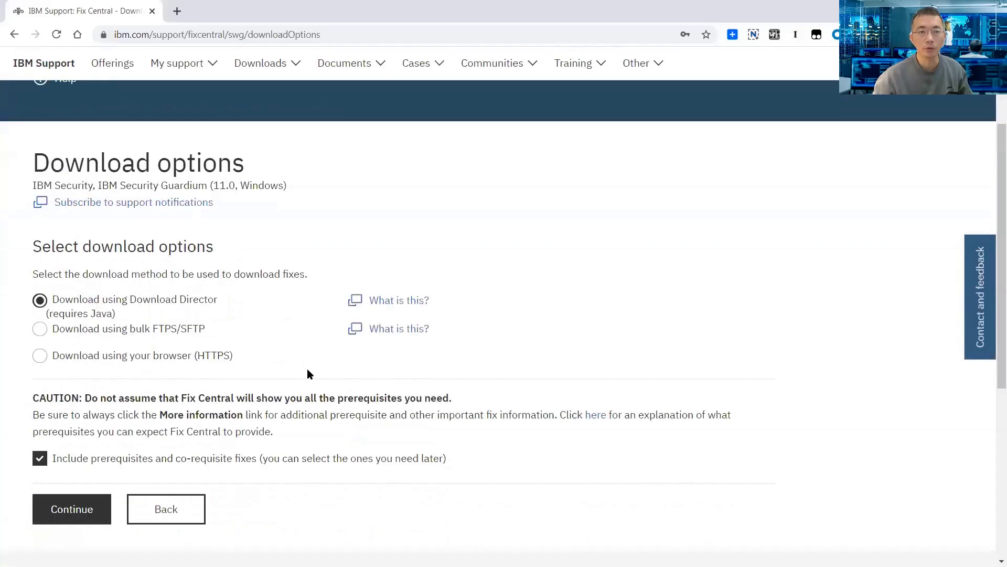
scroll(308, 374, "down", 1)
scroll(308, 373, "down", 1)
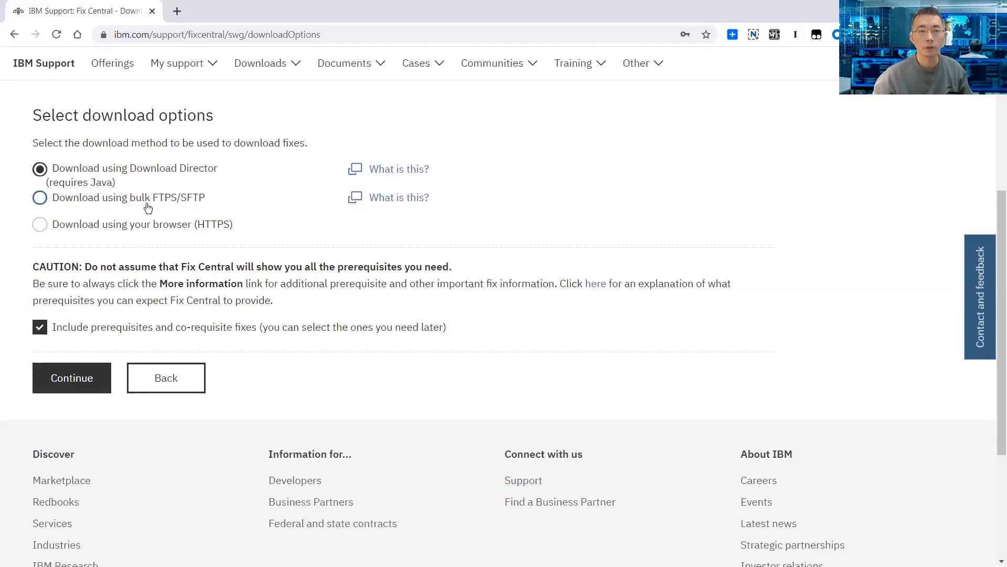
left_click(41, 226)
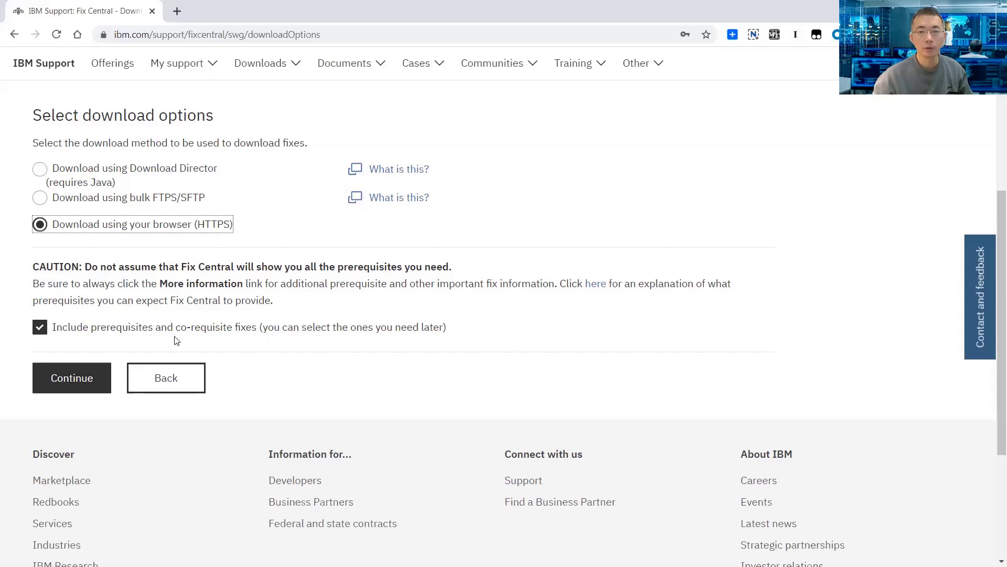
left_click(92, 373)
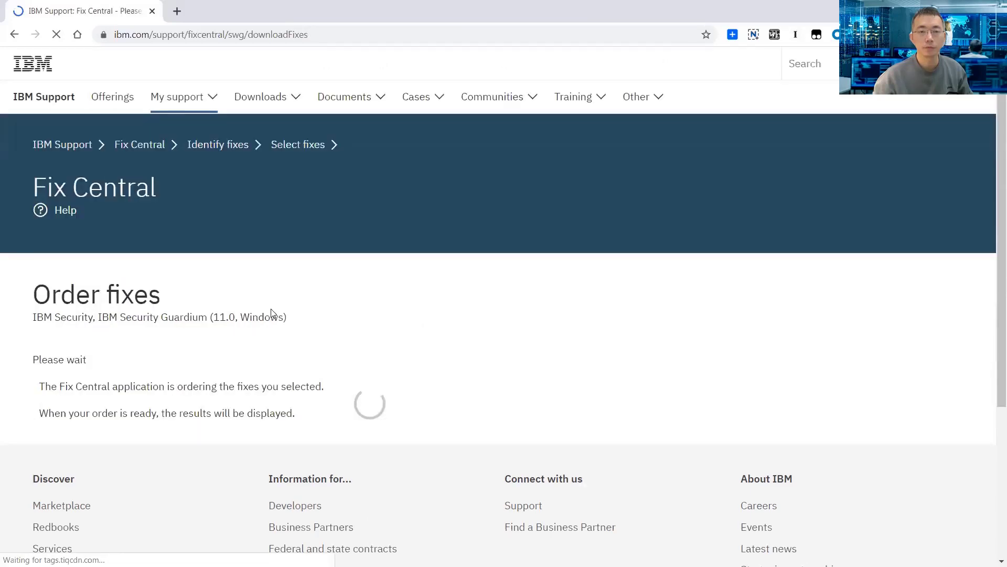
Check the order's total download size and download Guardium_11.0.1.46_GIM_Windows_v11.0.1.46.zip.
scroll(272, 313, "down", 1)
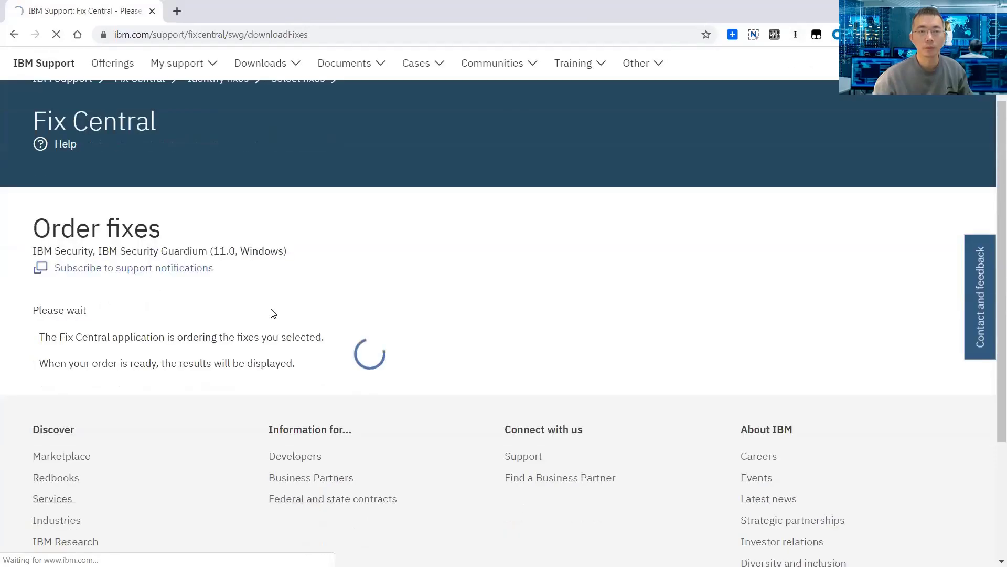
scroll(273, 314, "down", 1)
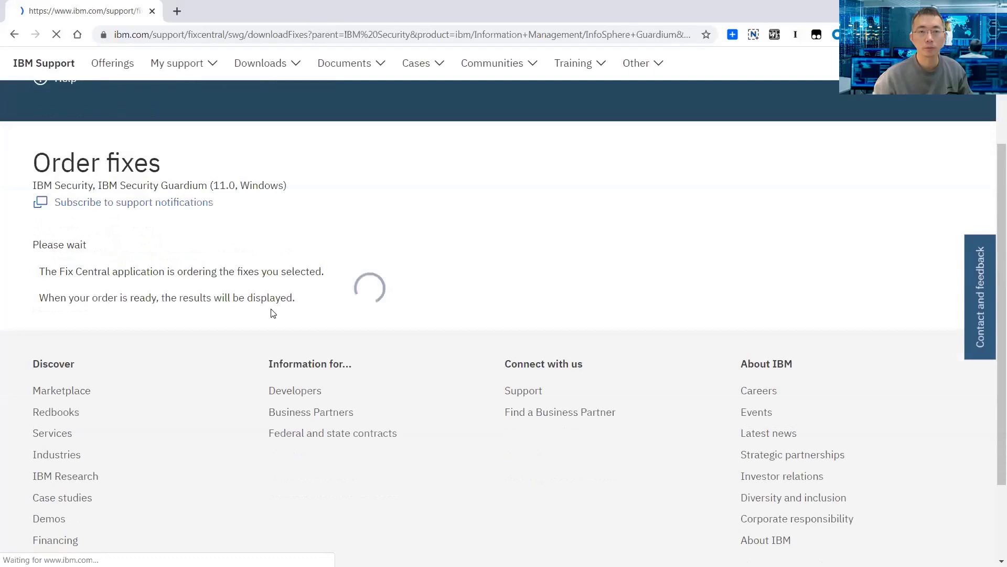
scroll(273, 313, "down", 1)
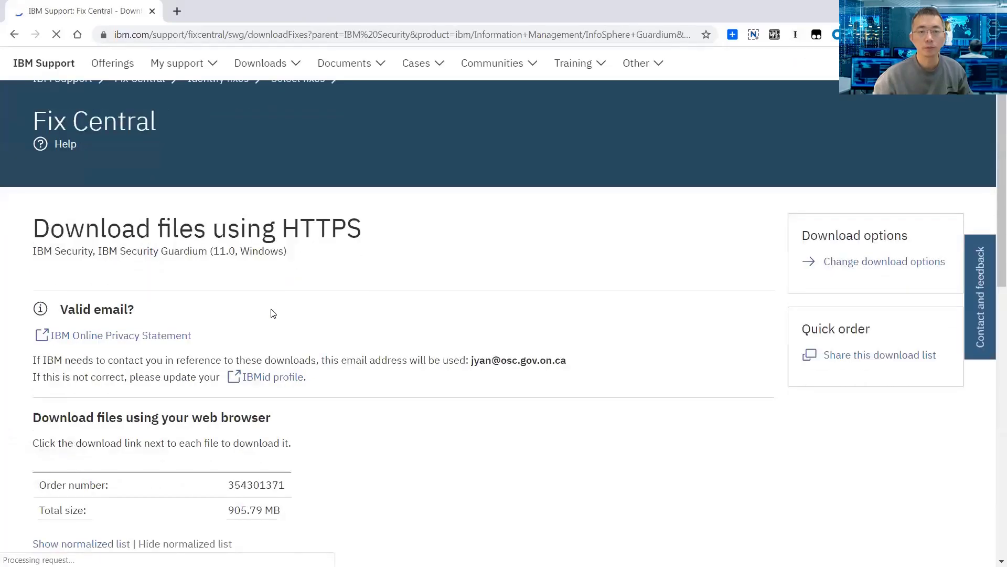
scroll(273, 313, "down", 2)
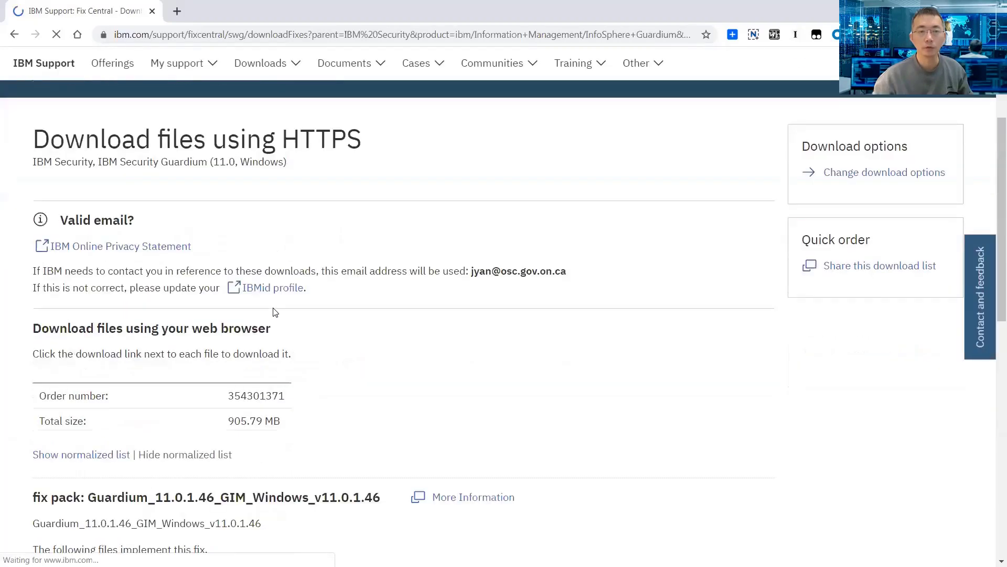
scroll(251, 314, "down", 2)
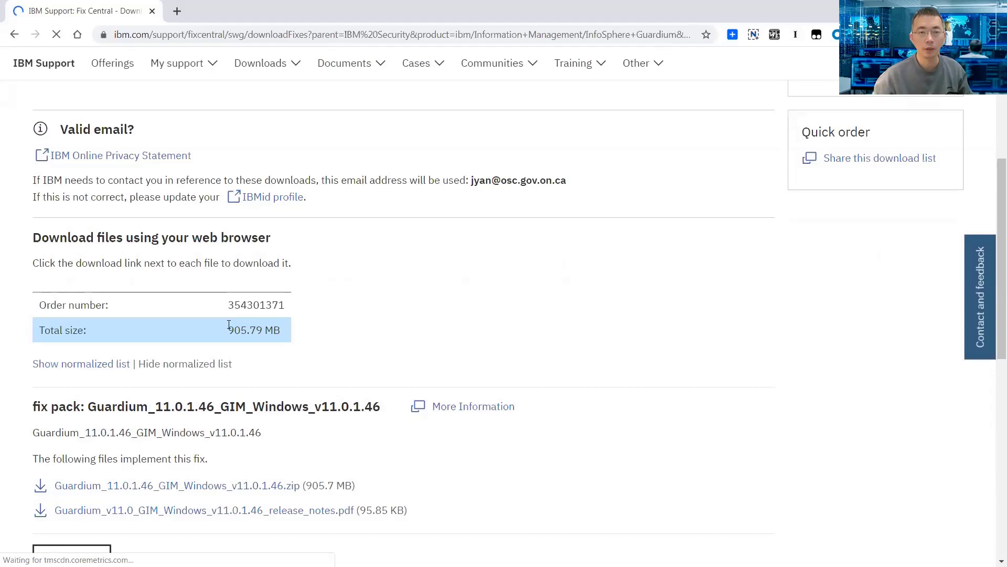
left_click_drag(227, 330, 286, 326)
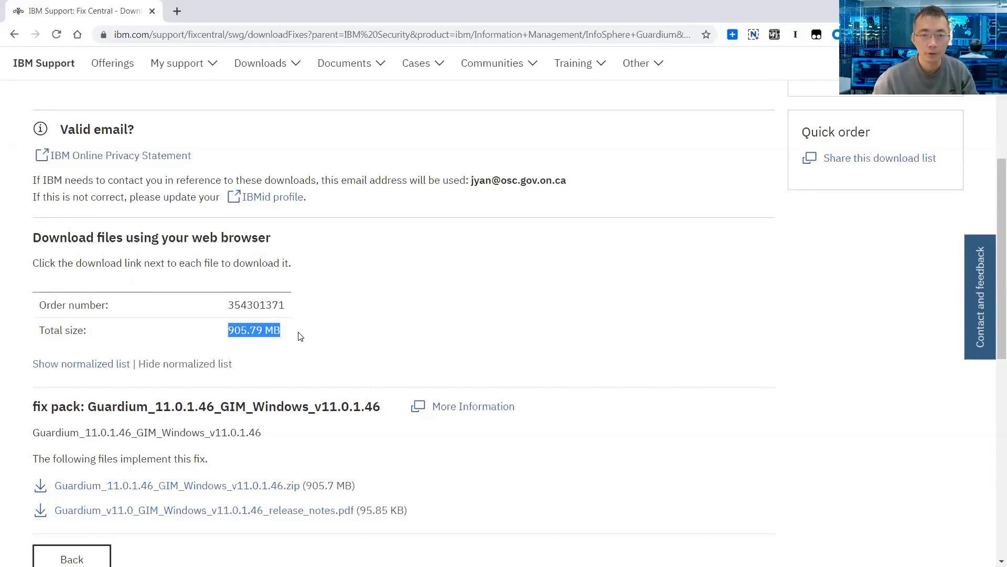
scroll(297, 335, "down", 1)
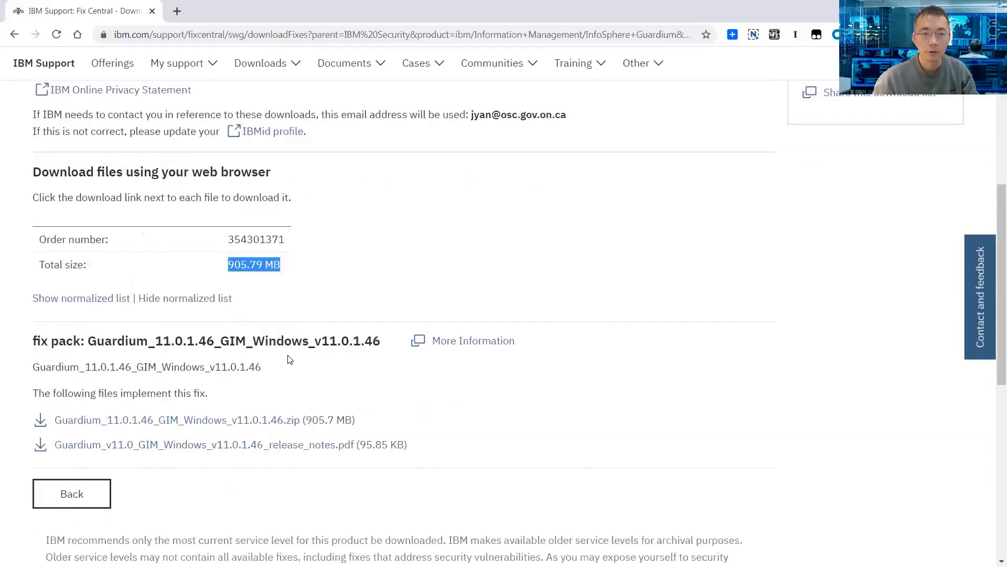
scroll(247, 382, "down", 1)
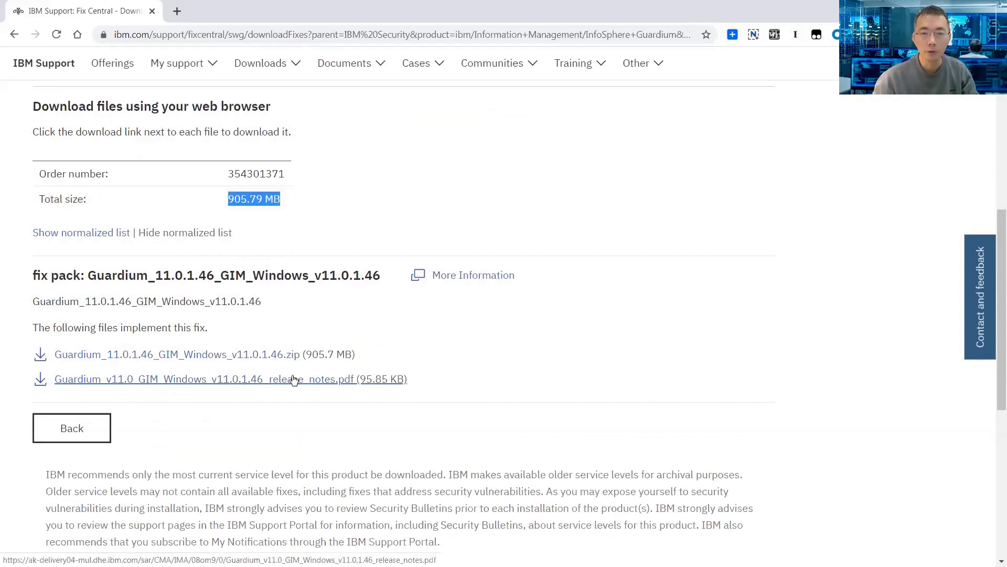
left_click(210, 358)
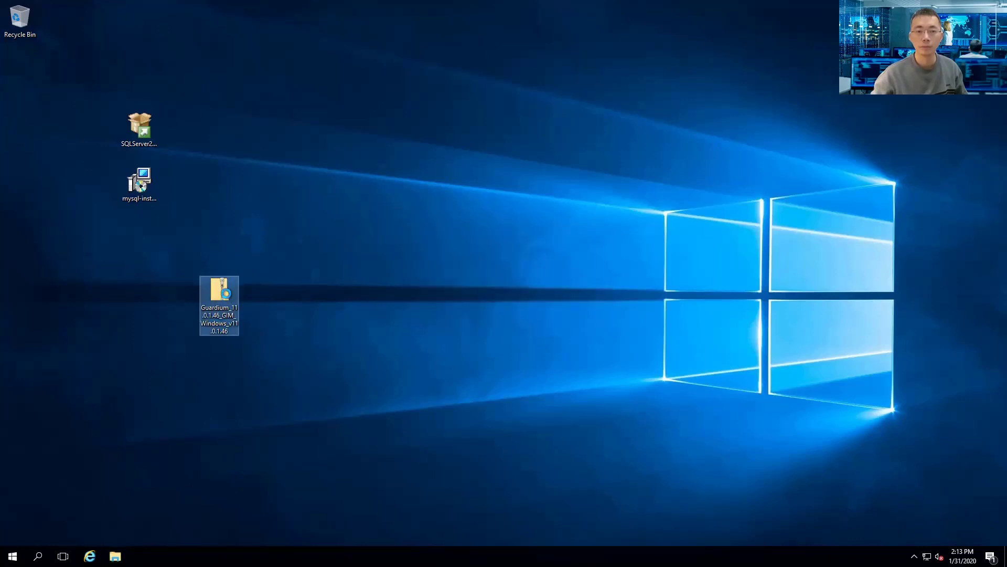
On the Windows server, extract the Guardium GIM zip to the proposed desktop folder and open the Guardium_11.0.1.46_GIM_Windows_v11.0.1.46 subfolder inside it.
right_click(227, 295)
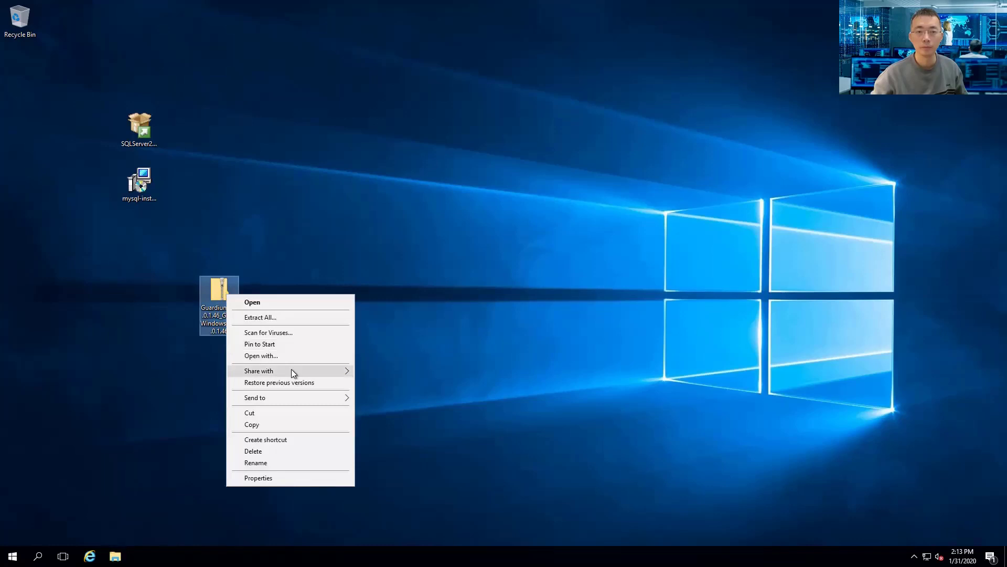
mouse_move(291, 370)
left_click(313, 316)
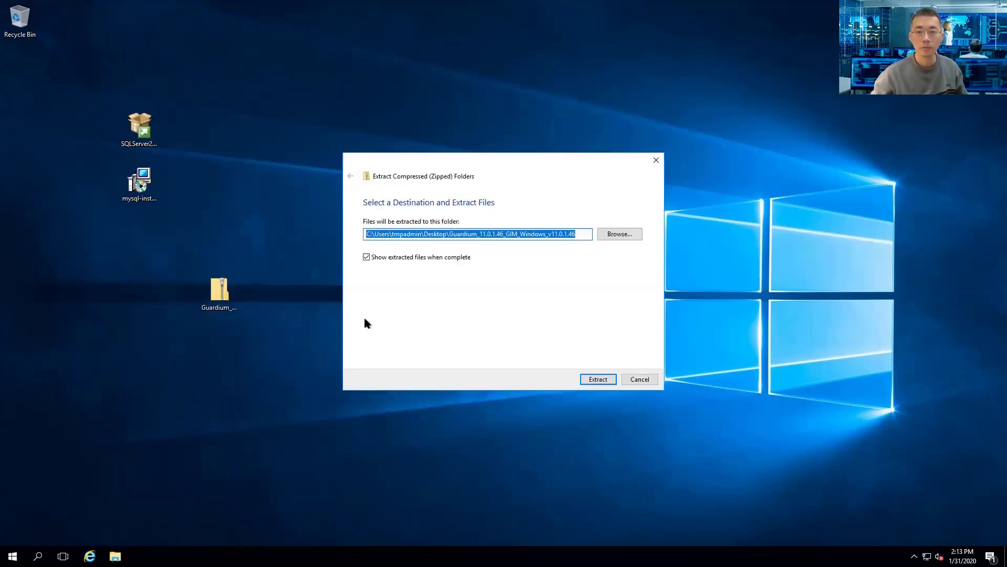
left_click(601, 380)
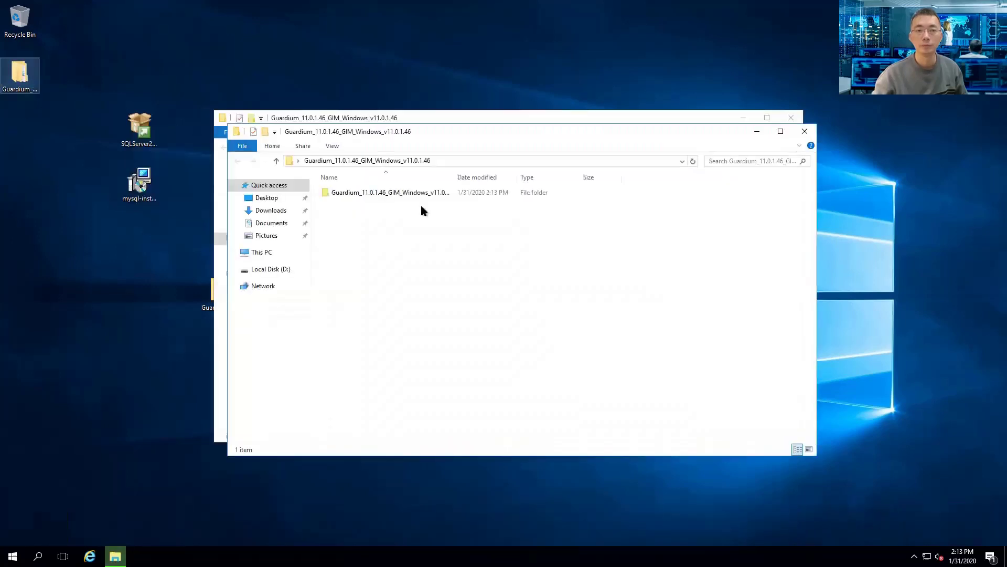
left_click(428, 193)
double_click(428, 196)
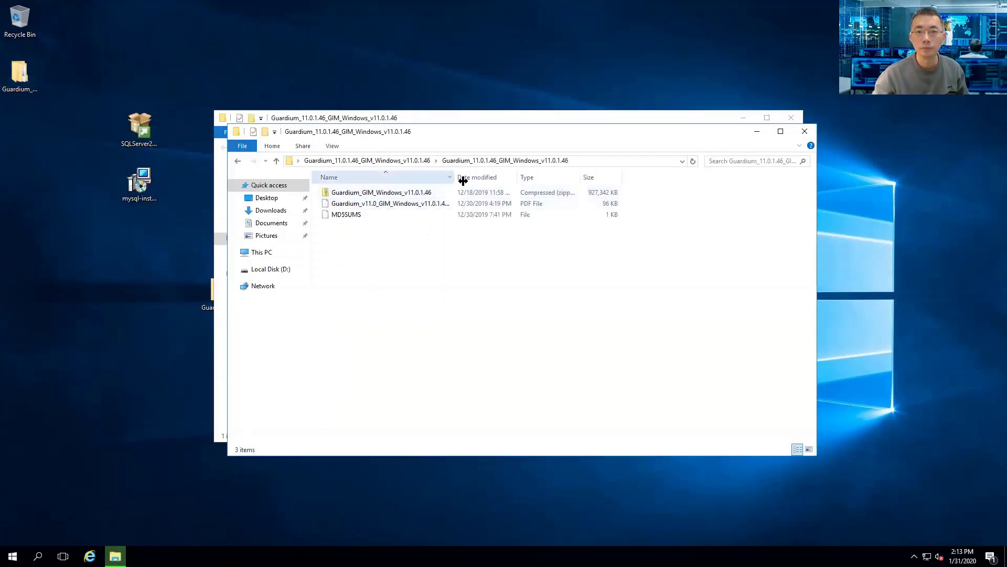
Look through the contents of the Guardium_GIM_Windows_v11.0.1.46 zip and return to the folder that holds it.
left_click_drag(454, 179, 563, 179)
left_click(507, 208)
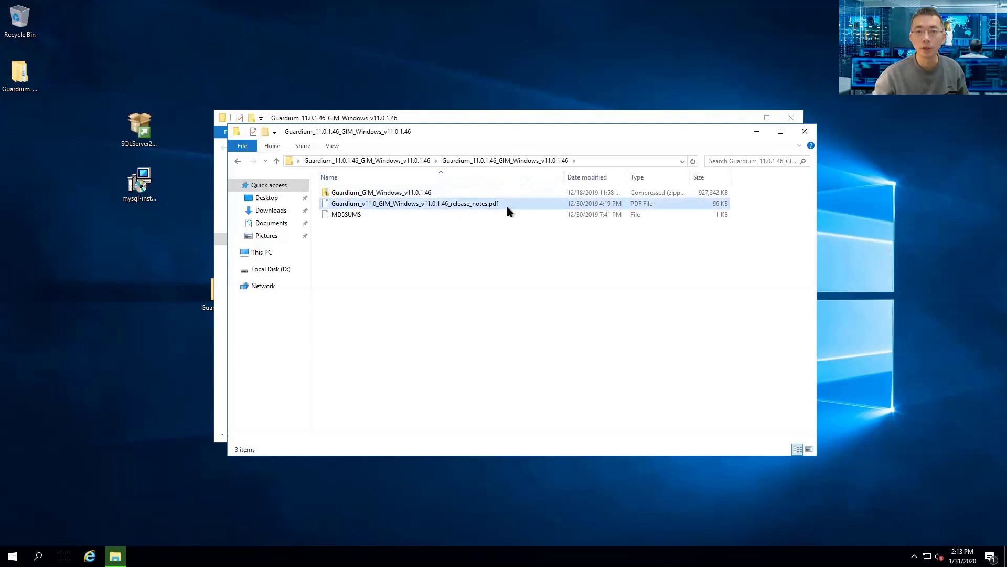
double_click(445, 192)
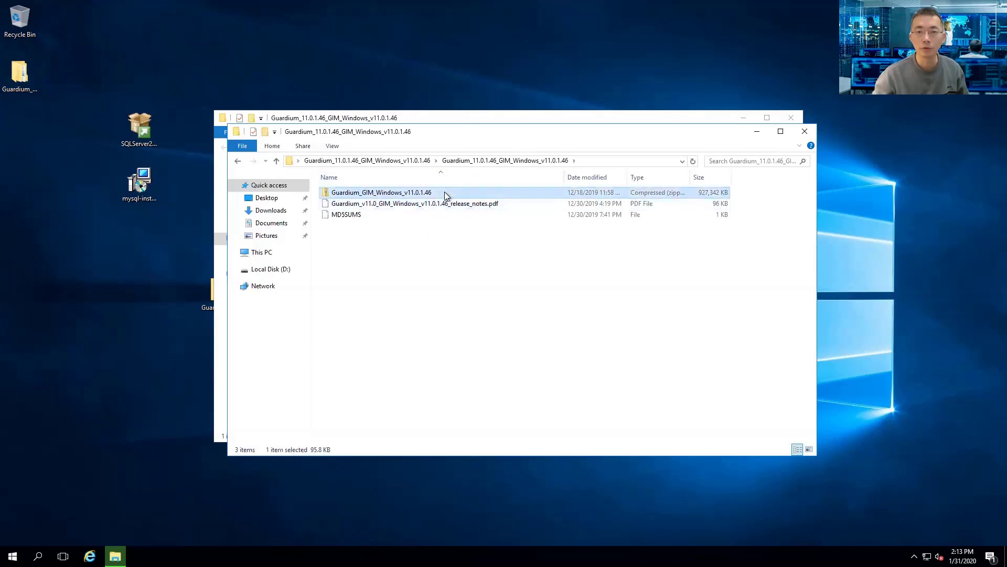
double_click(459, 194)
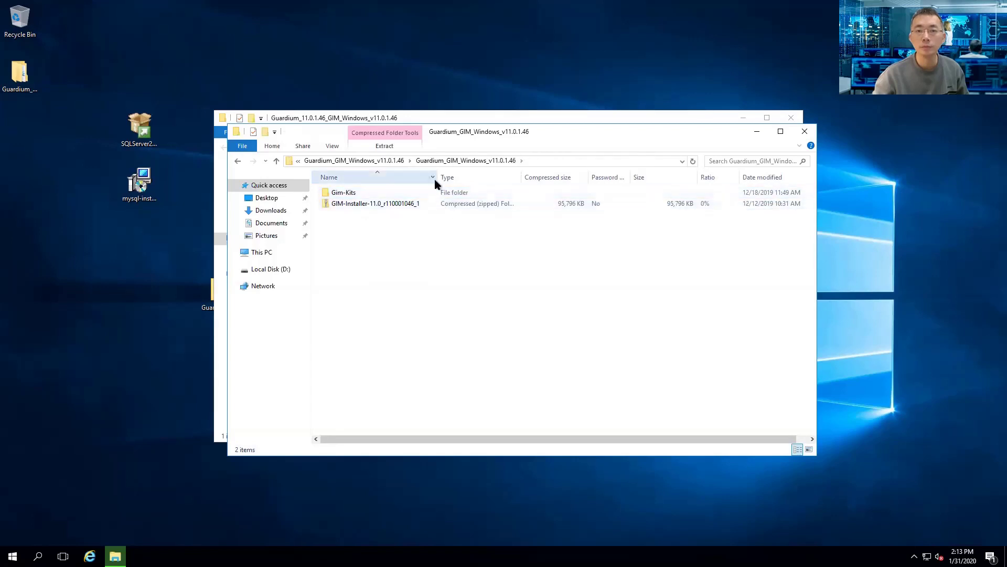
left_click_drag(437, 180, 514, 184)
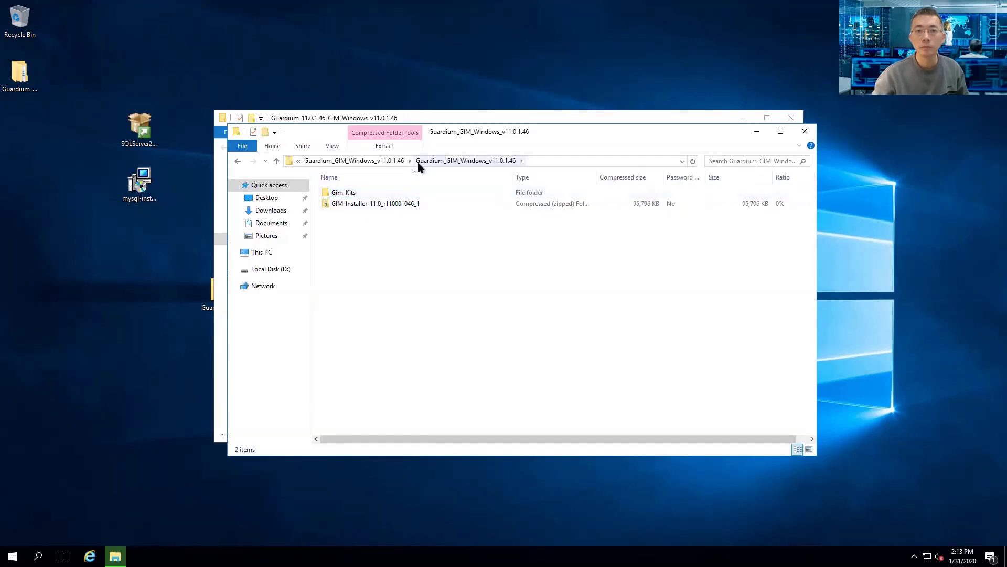
left_click(398, 163)
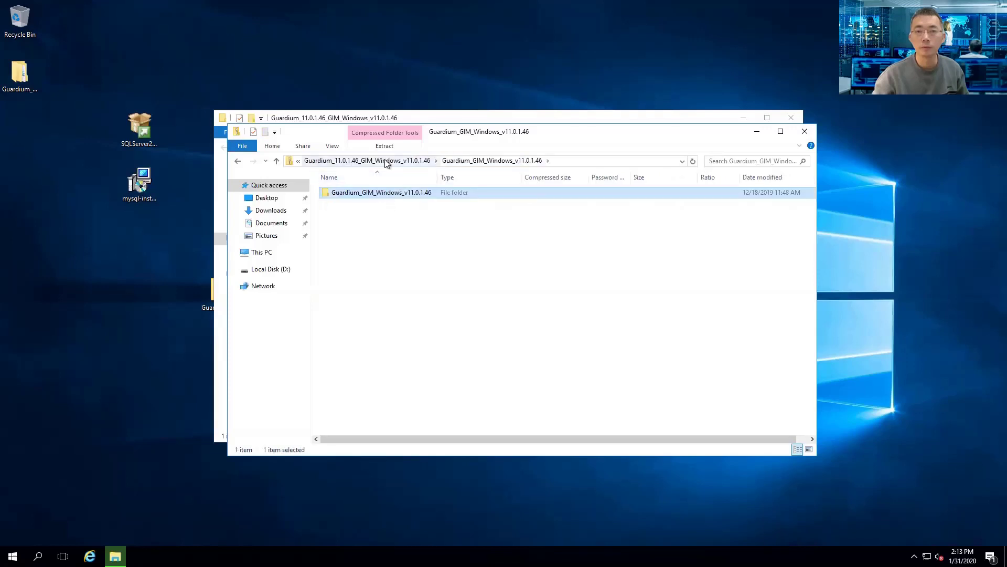
left_click(385, 163)
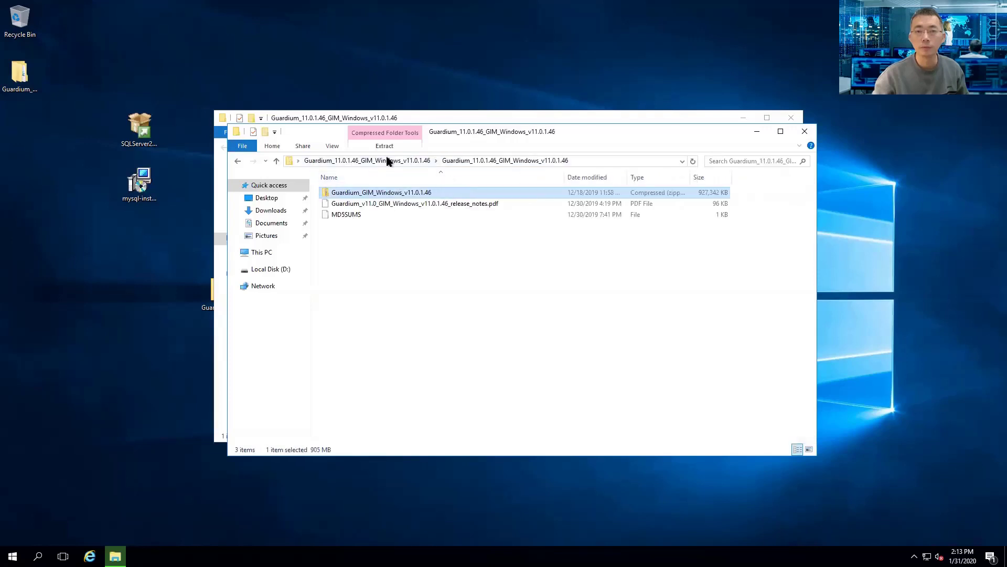
Try to extract the Guardium_GIM_Windows_v11.0.1.46 zip to the proposed folder beside it, and cancel the interrupted copy.
right_click(385, 193)
left_click(417, 224)
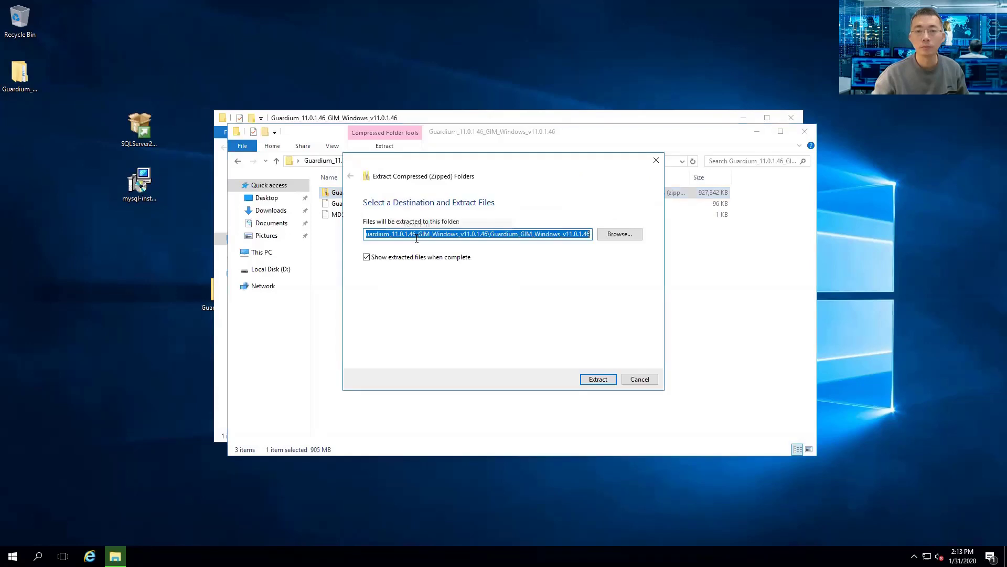
left_click(597, 379)
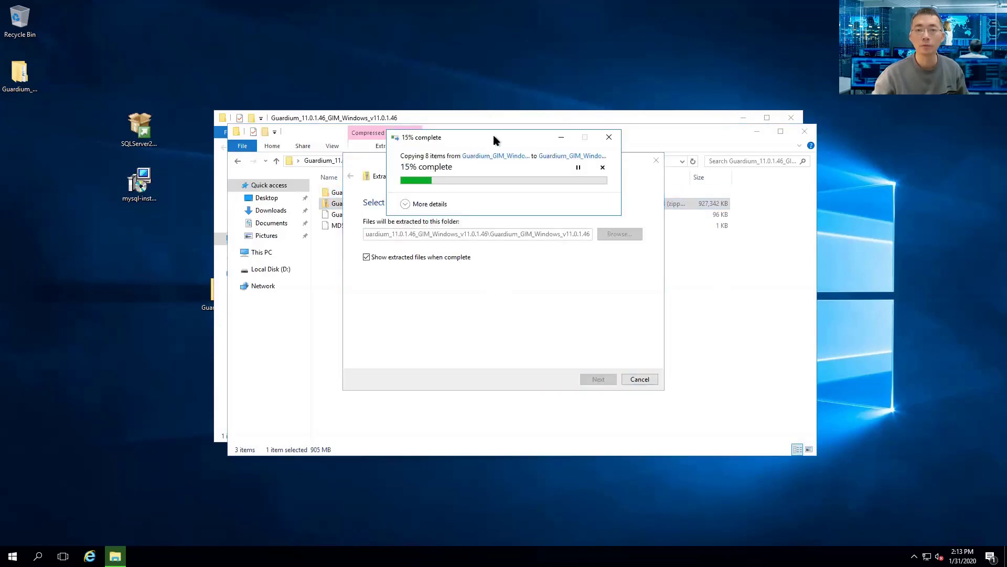
left_click_drag(493, 135, 325, 258)
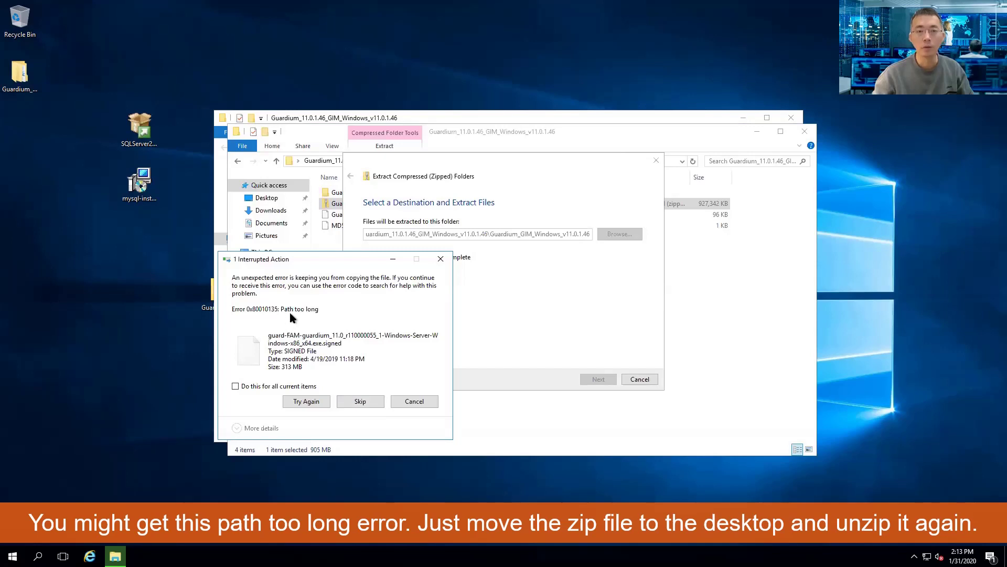
left_click(413, 402)
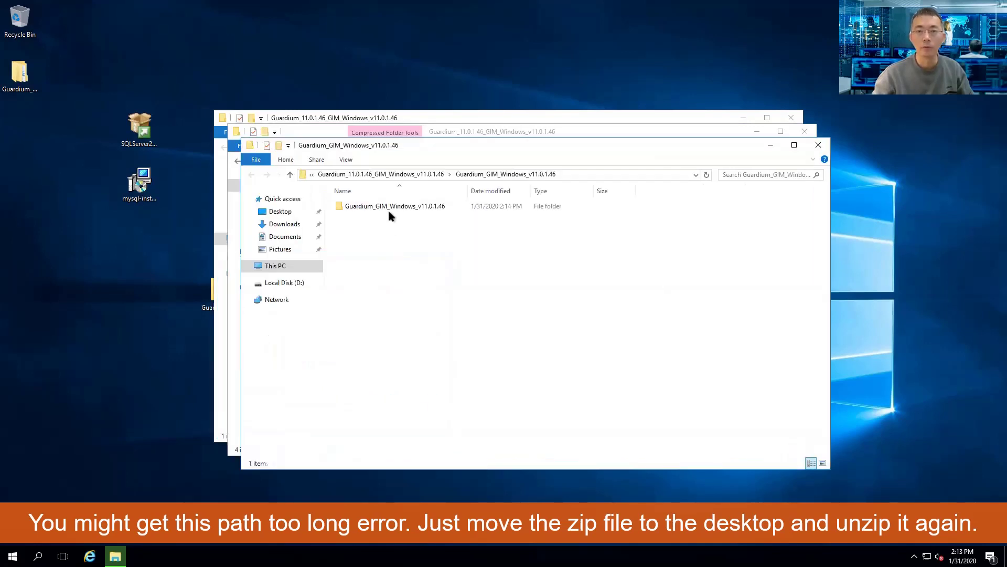
Move the partly extracted Guardium_GIM_Windows_v11.0.1.46 folder to the desktop and close the emptied folder's window.
left_click(388, 209)
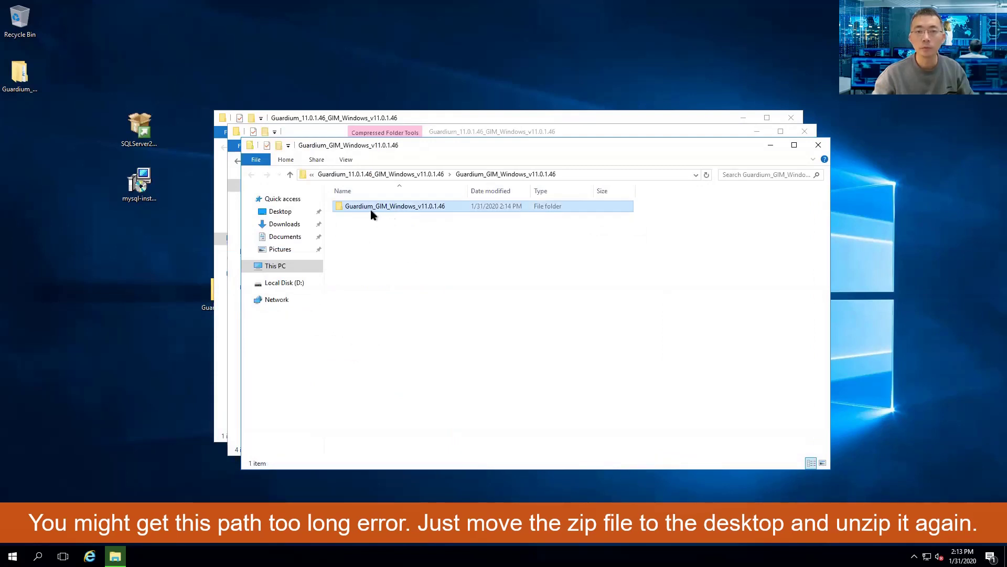
left_click_drag(372, 211, 90, 261)
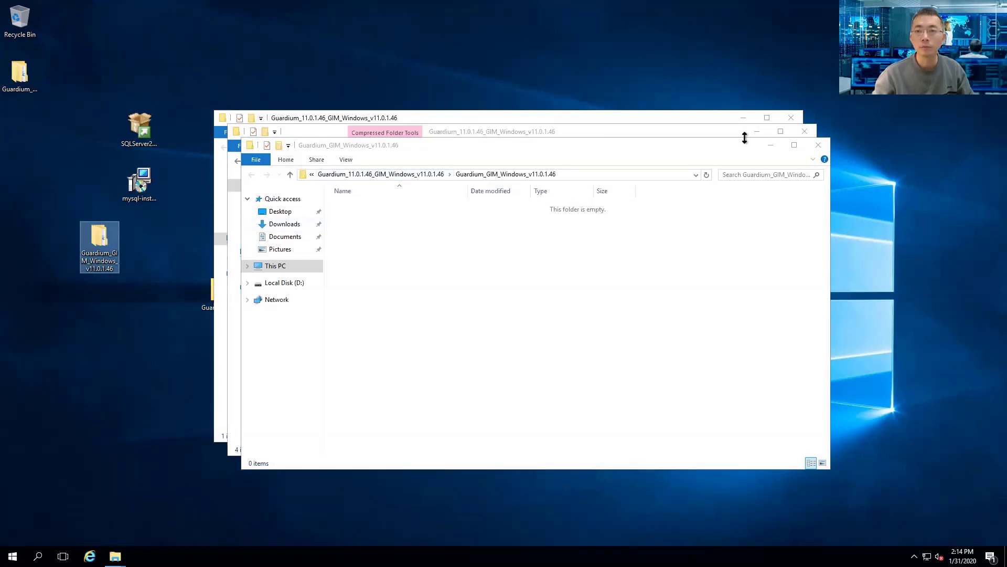
left_click(818, 145)
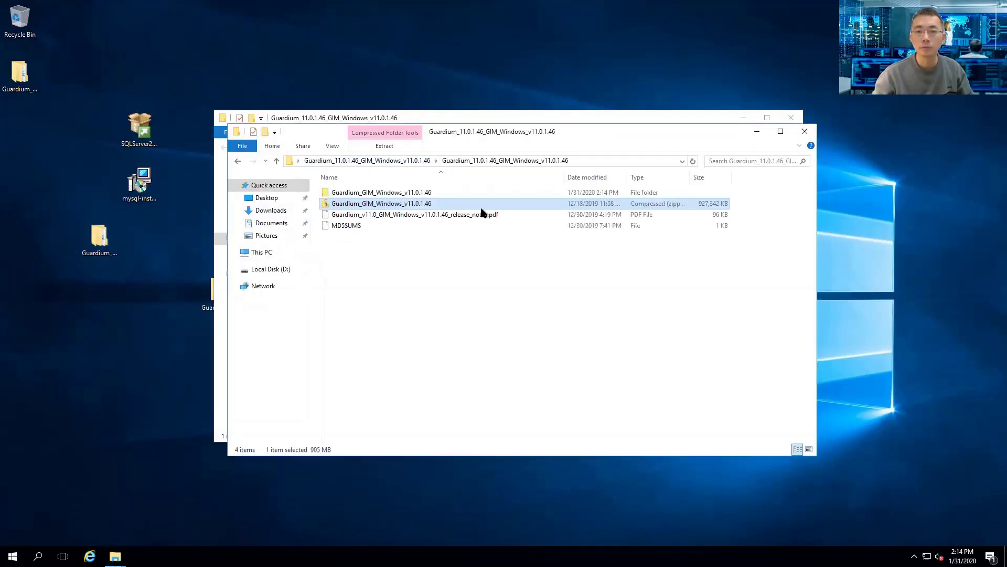
Copy the Guardium_GIM_Windows_v11.0.1.46 folder from inside its zip to the desktop, replacing the files already there.
double_click(410, 209)
left_click_drag(392, 193, 122, 356)
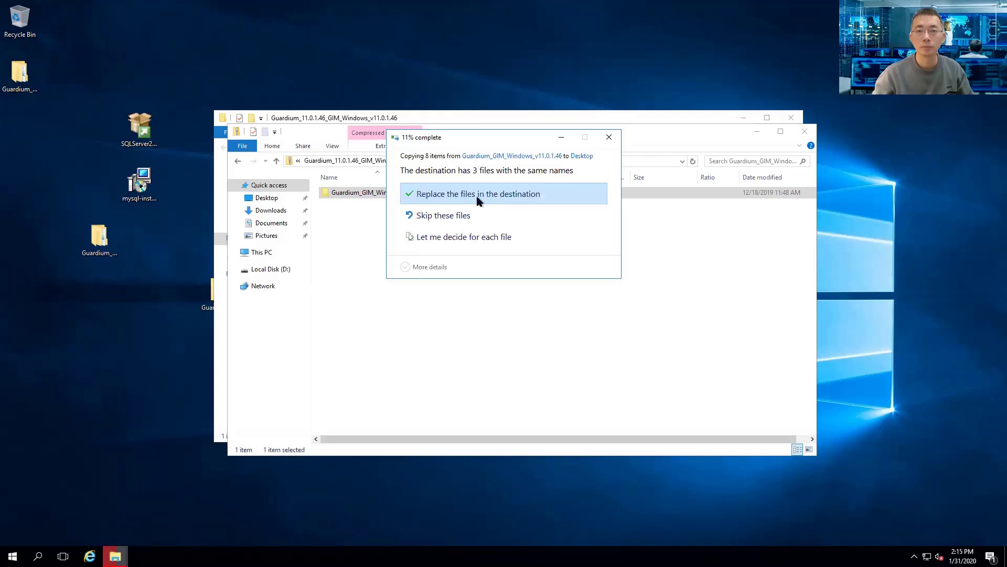
left_click(459, 203)
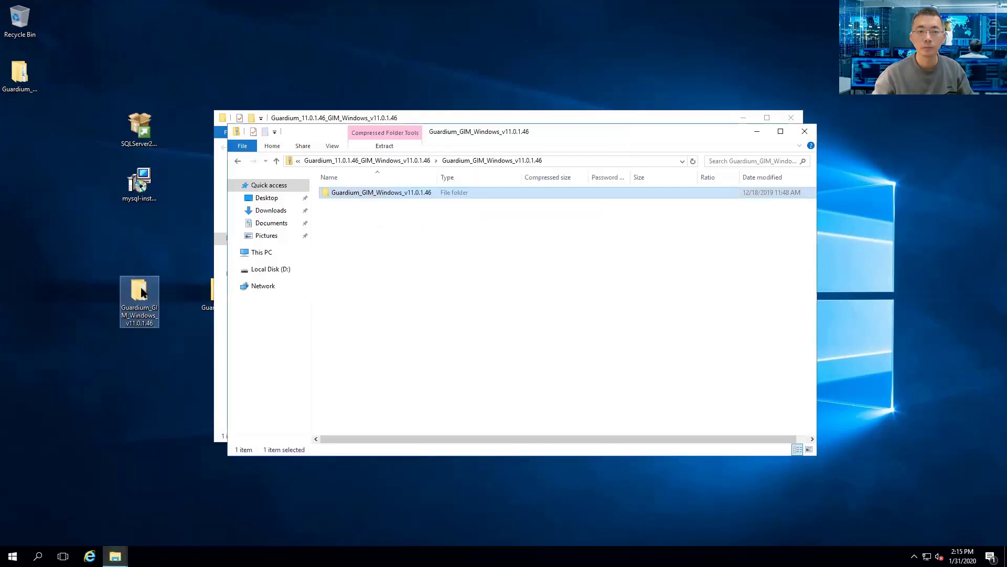
In the desktop Guardium_GIM_Windows_v11.0.1.46 folder, extract the GIM-Installer-11.0_r110001046_1 zip to the proposed subfolder.
double_click(139, 292)
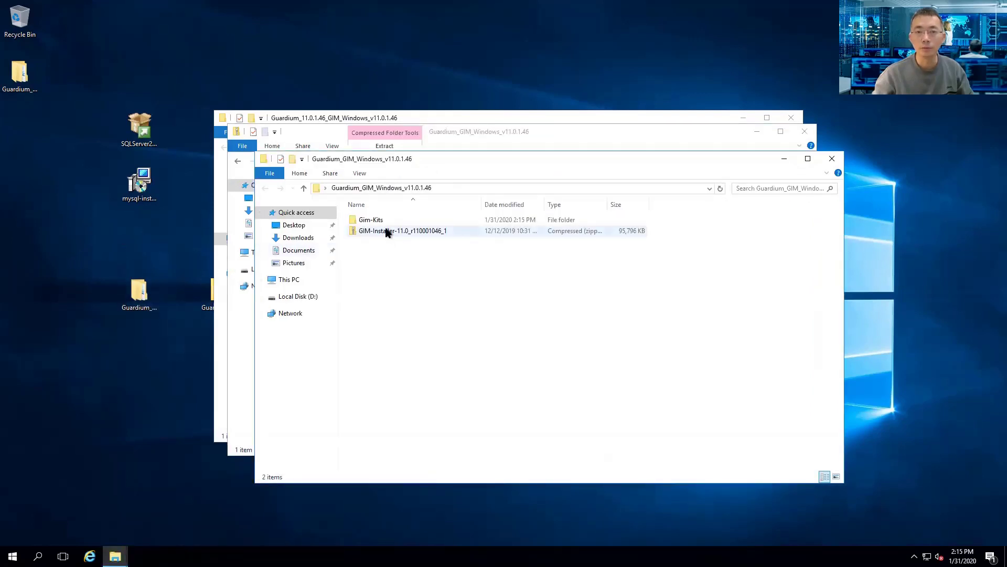
left_click(383, 233)
double_click(382, 231)
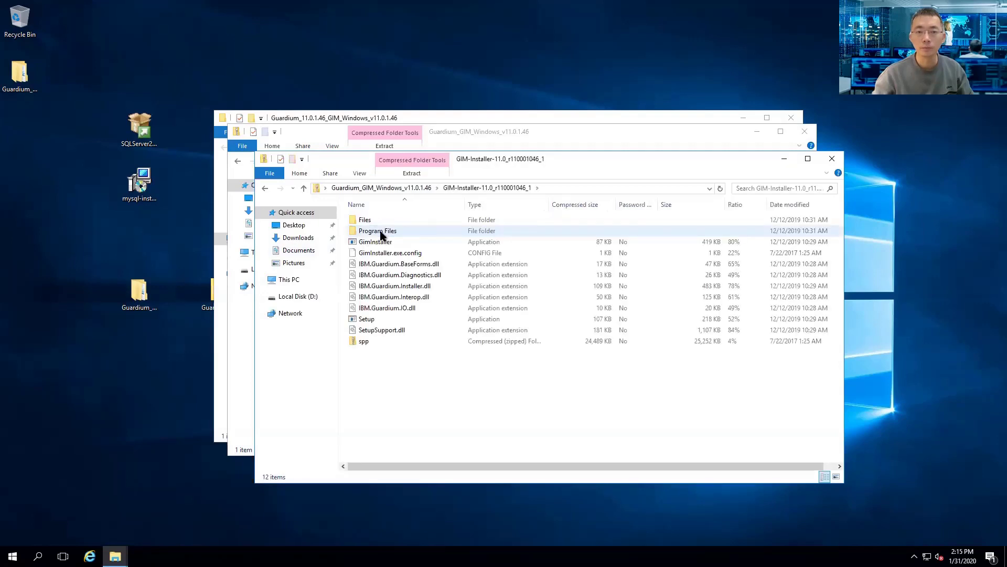
left_click(303, 189)
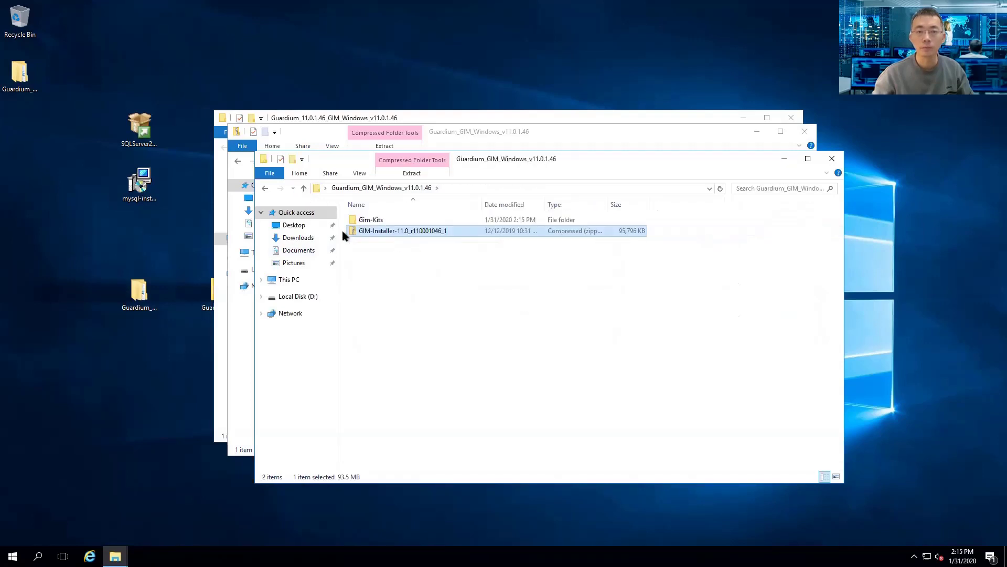
right_click(363, 235)
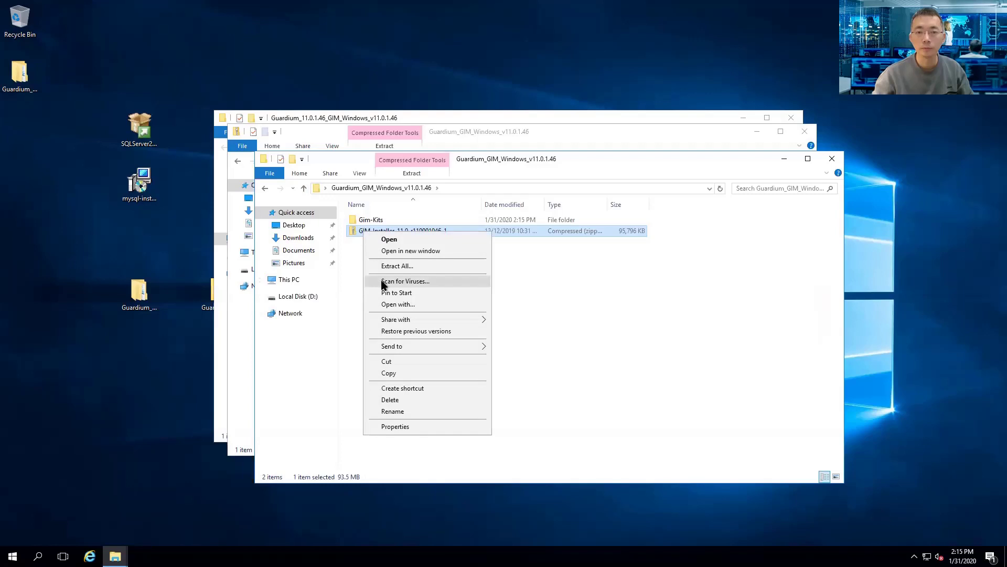
left_click(398, 266)
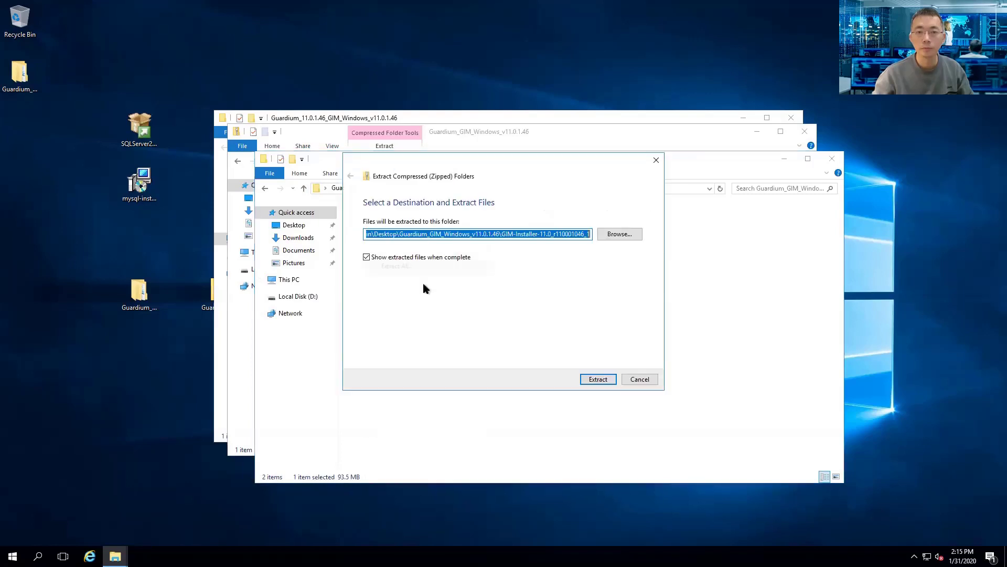
left_click(598, 379)
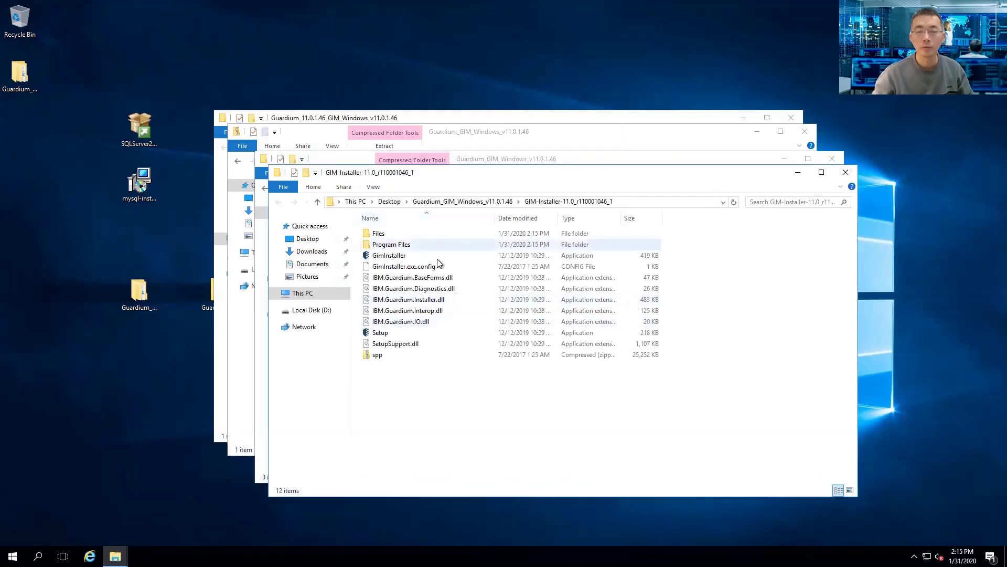
Start the Windows GIM install wizard by running Setup from the extracted GIM-Installer-11.0_r110001046_1 folder.
left_click_drag(471, 183, 251, 45)
left_click(166, 195)
double_click(165, 194)
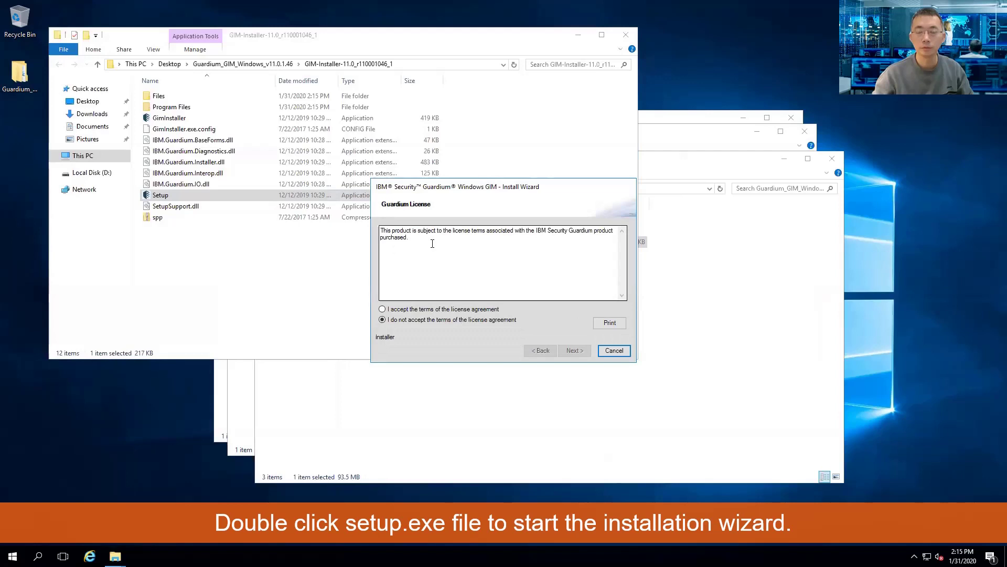
Accept the Guardium license terms and continue with the Typical setup type.
left_click(460, 310)
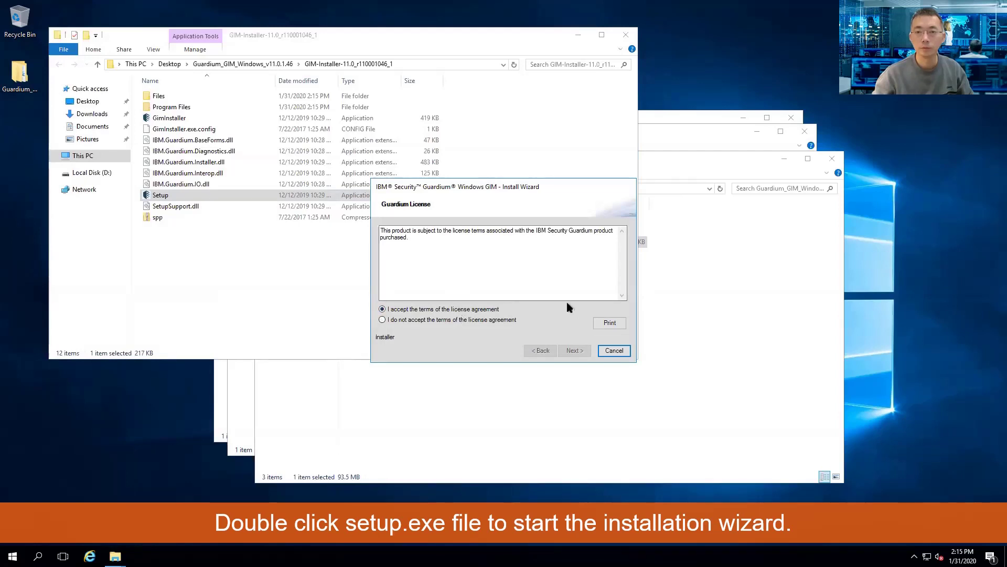
left_click(576, 351)
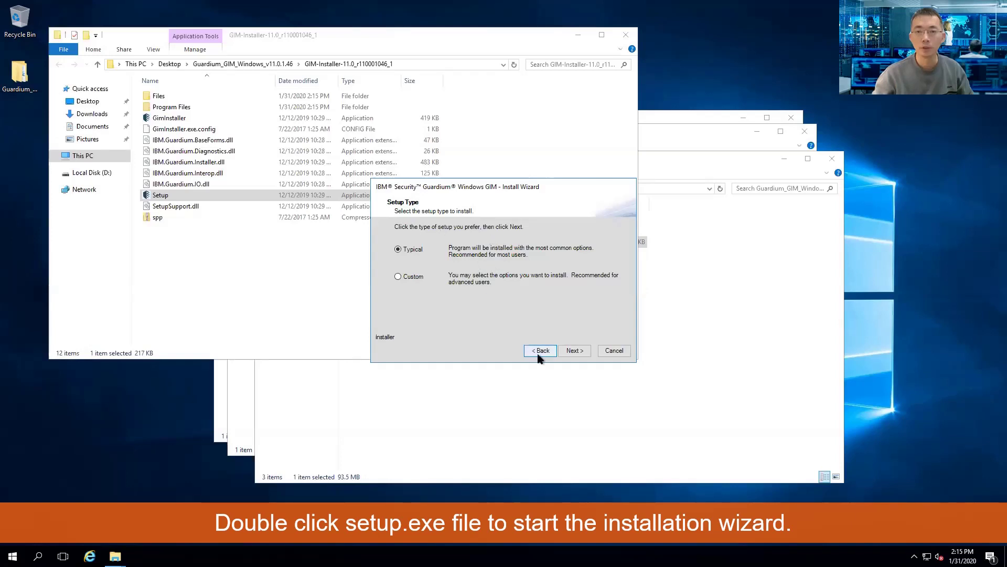
left_click(575, 350)
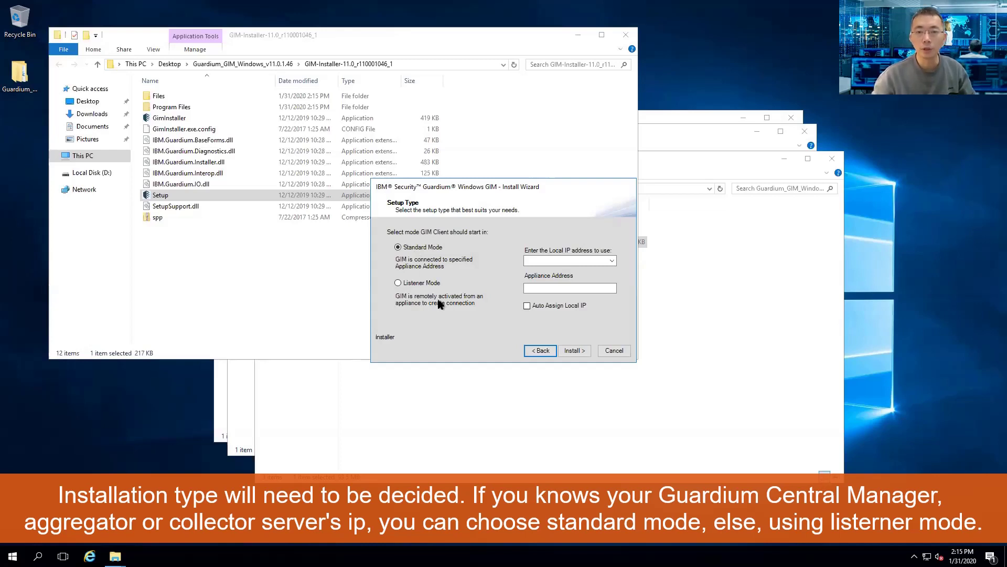
Compare the options offered for Listener Mode and Standard Mode of the GIM client, leaving Standard Mode selected.
left_click(426, 286)
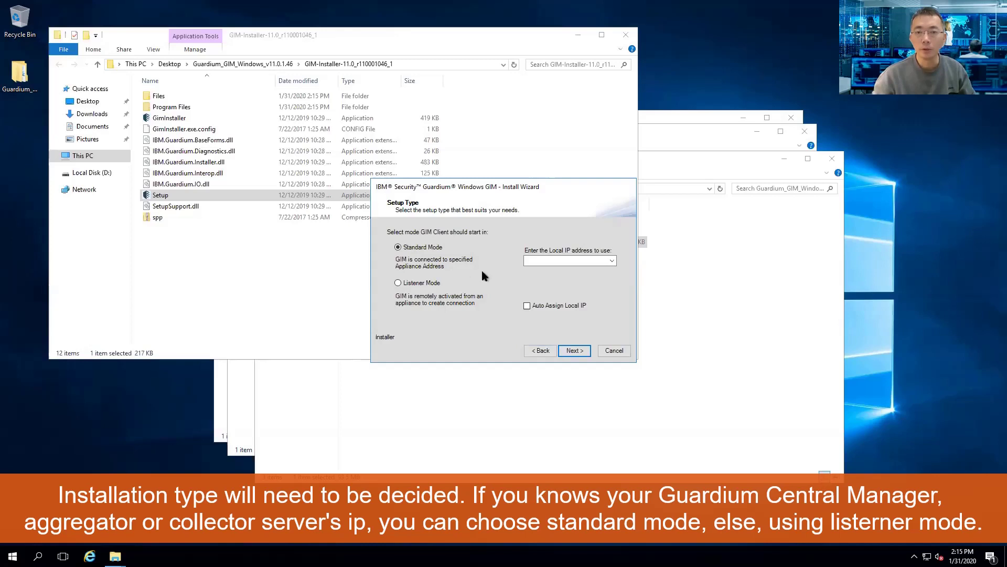
left_click(540, 260)
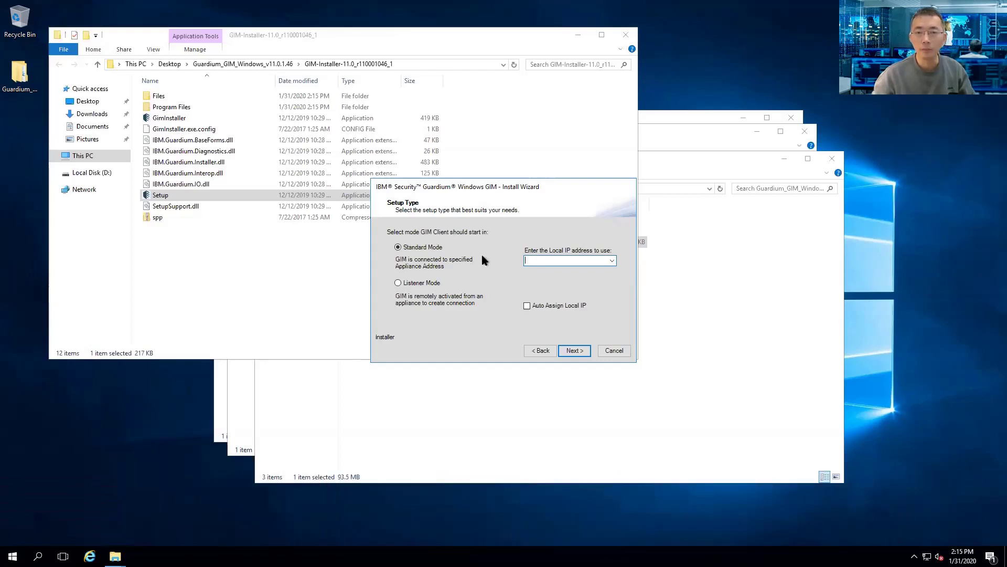
left_click(420, 283)
left_click(419, 249)
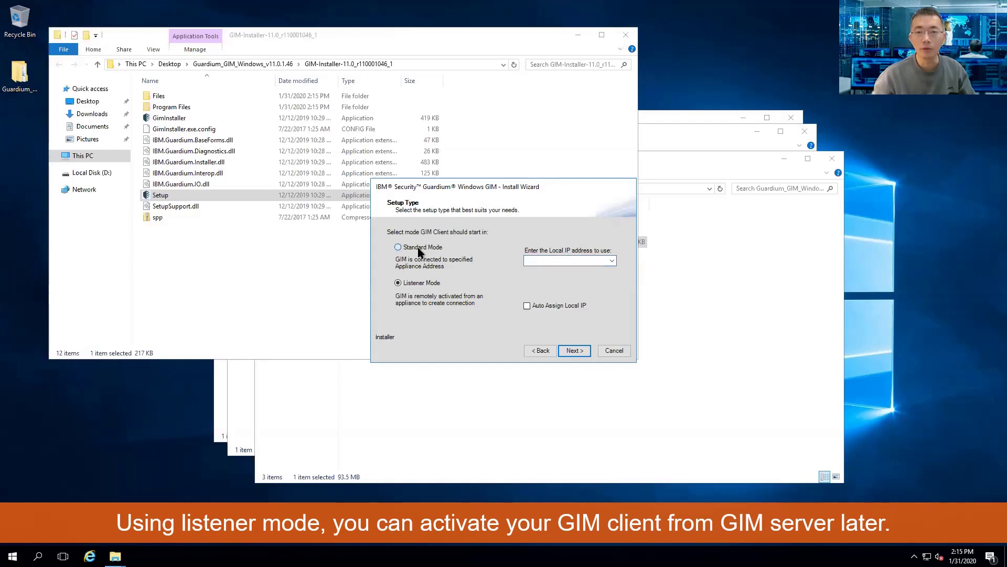
Set the local IP to 172.23.1.12 and the appliance address to 172.23.1.29, and install the GIM client through to finishing the wizard.
left_click(550, 262)
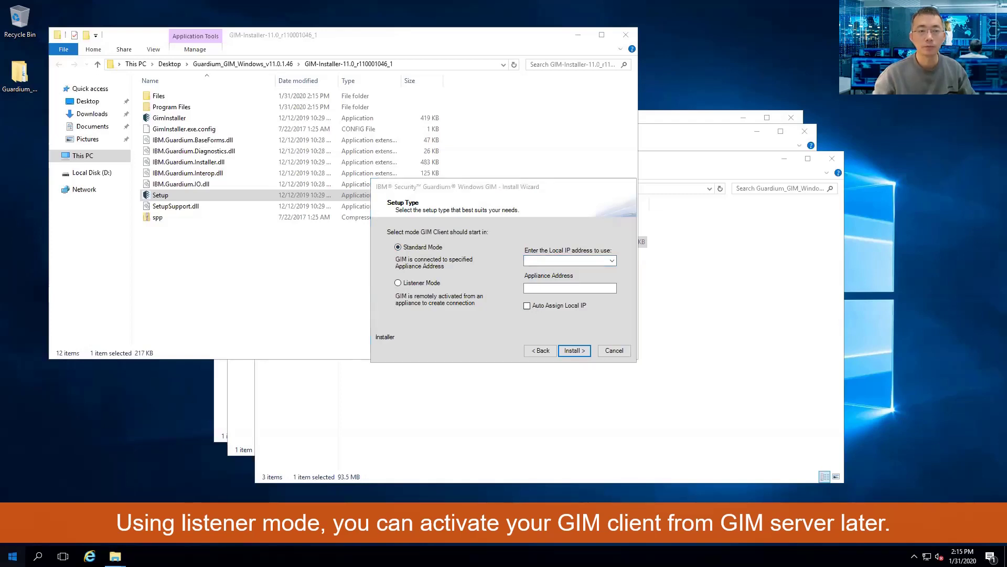
key("super")
left_click(540, 260)
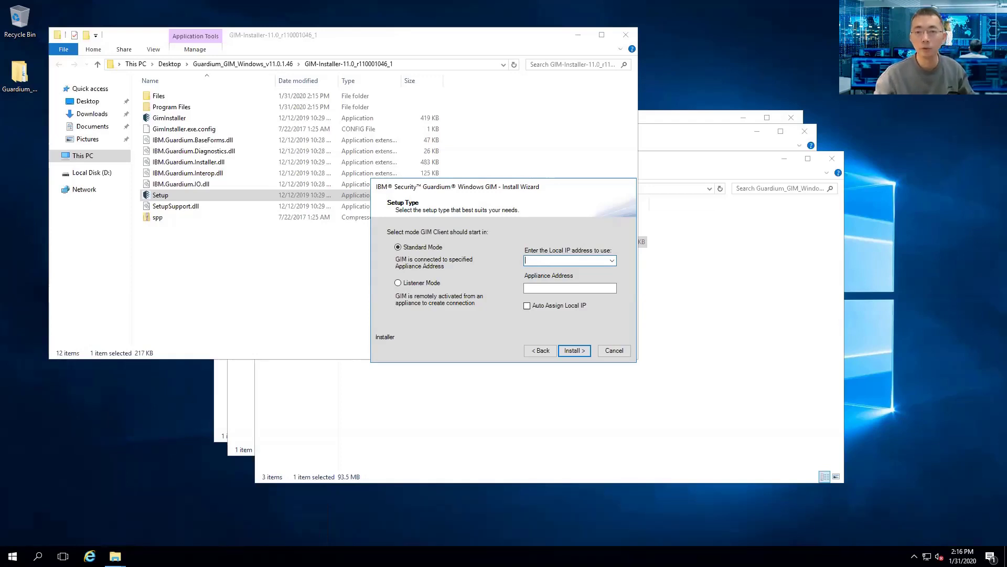
type("172.23.1.12")
left_click(562, 288)
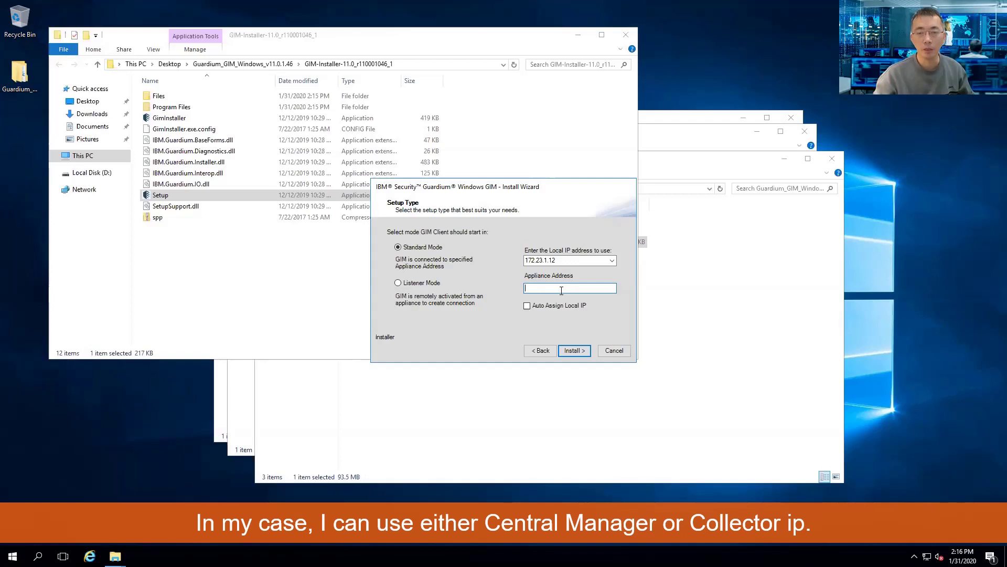
type("172.23.1.28")
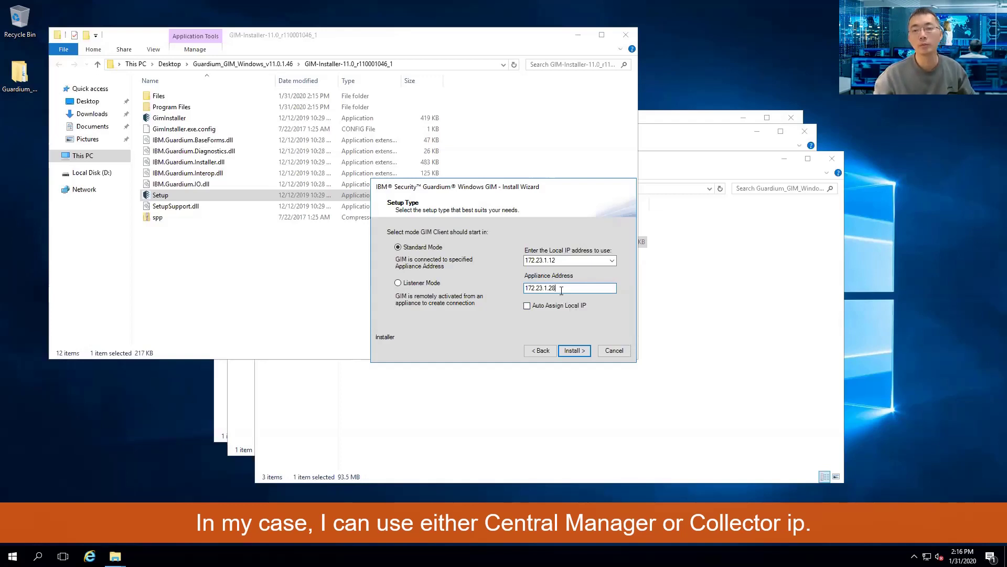
key("BackSpace")
type("9")
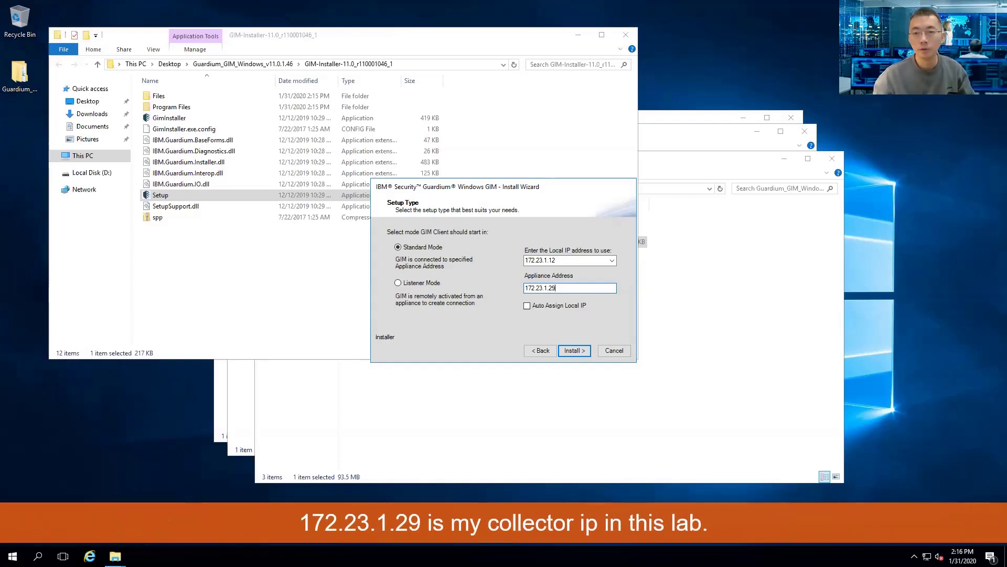
left_click(574, 344)
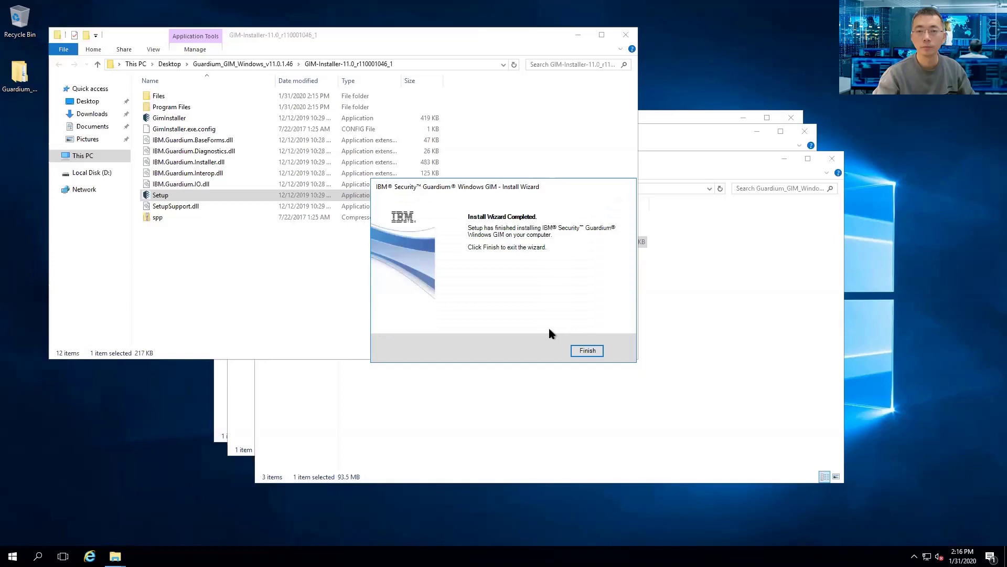
left_click(595, 348)
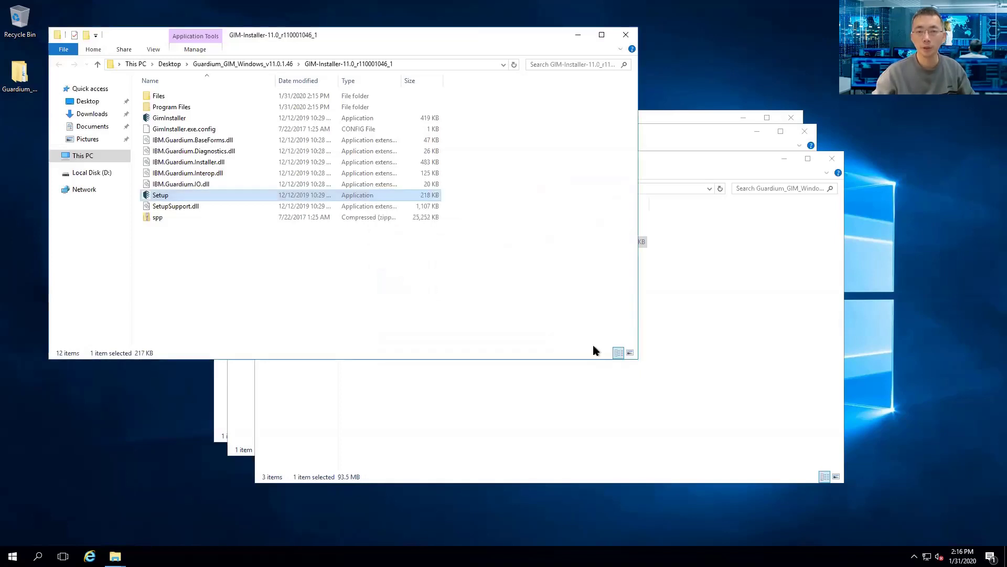
Close the installer folder window and log in to the Guardium web console at 172.23.1.29:8443 as admin, with the navigation labels expanded.
left_click(625, 35)
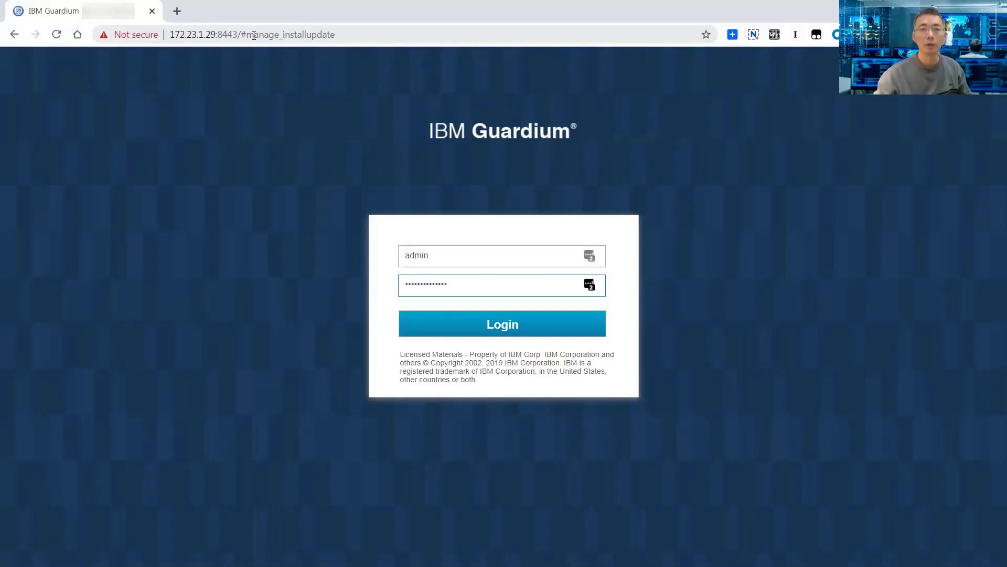
left_click(203, 34)
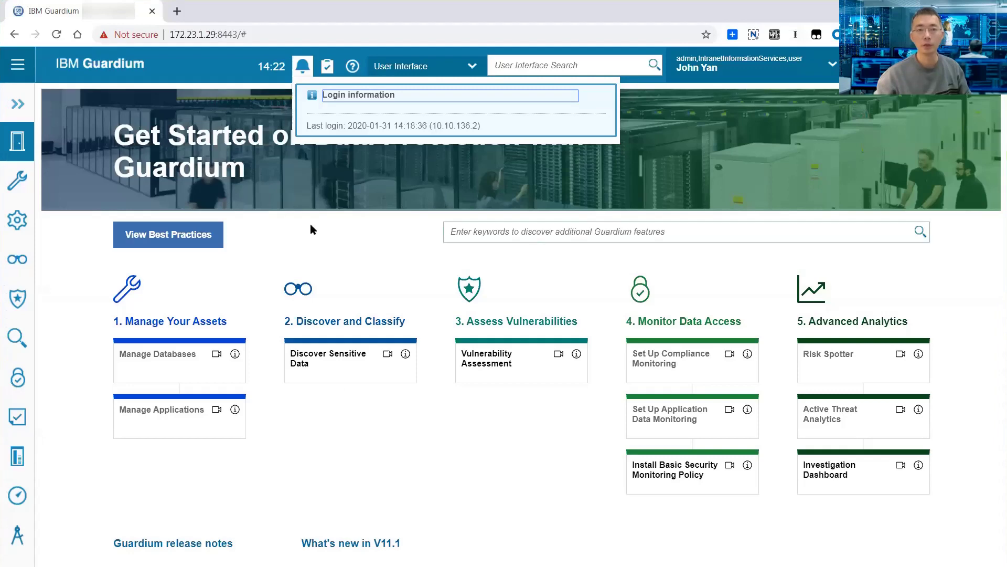
left_click(16, 120)
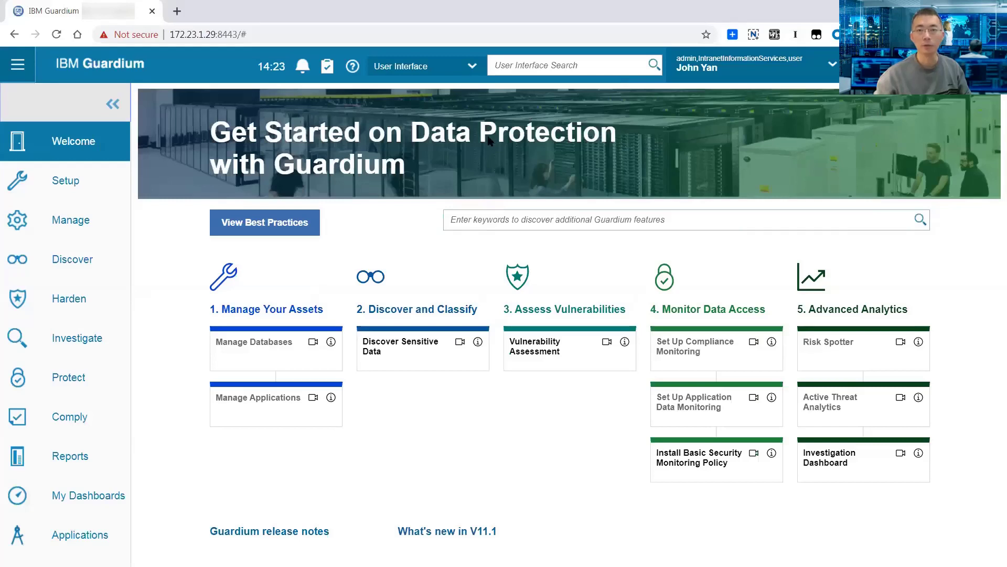
Search the Guardium interface for GIM and open the GIM Clients Status report from the GIM Logs.
left_click(525, 67)
type("GIM")
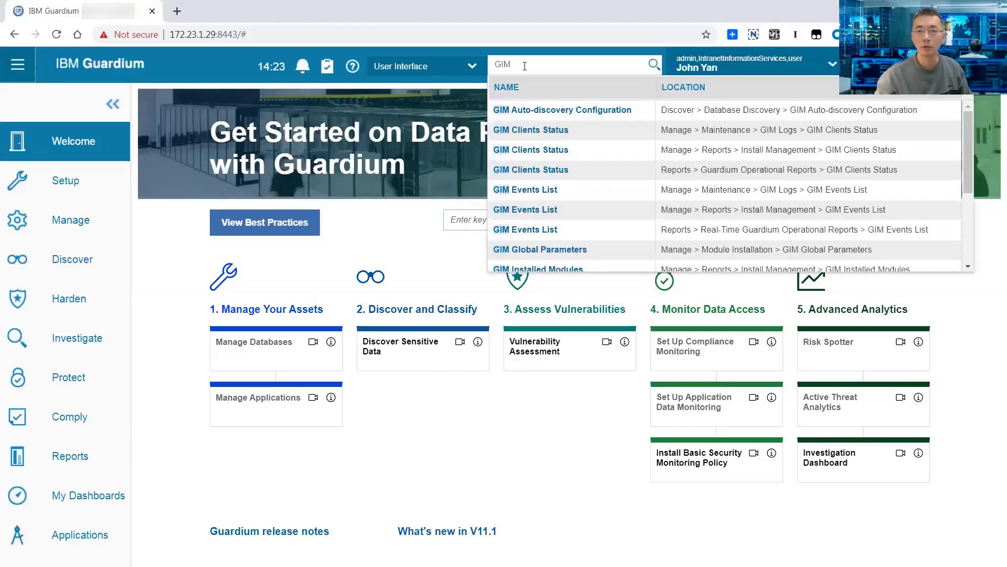
left_click(565, 131)
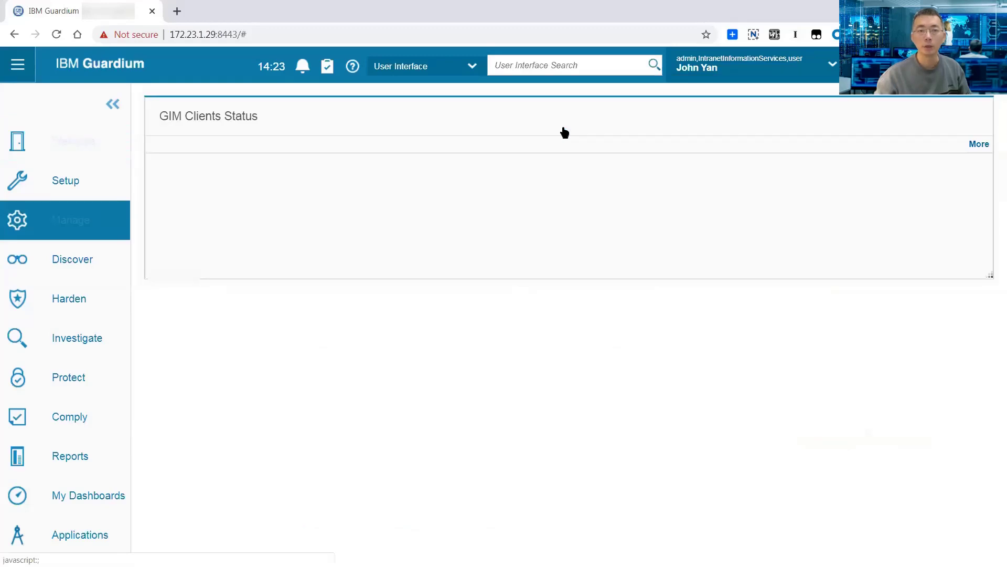
Examine the client name, OS, module version and module state of the COMMON and GIM entries in the report.
left_click(208, 221)
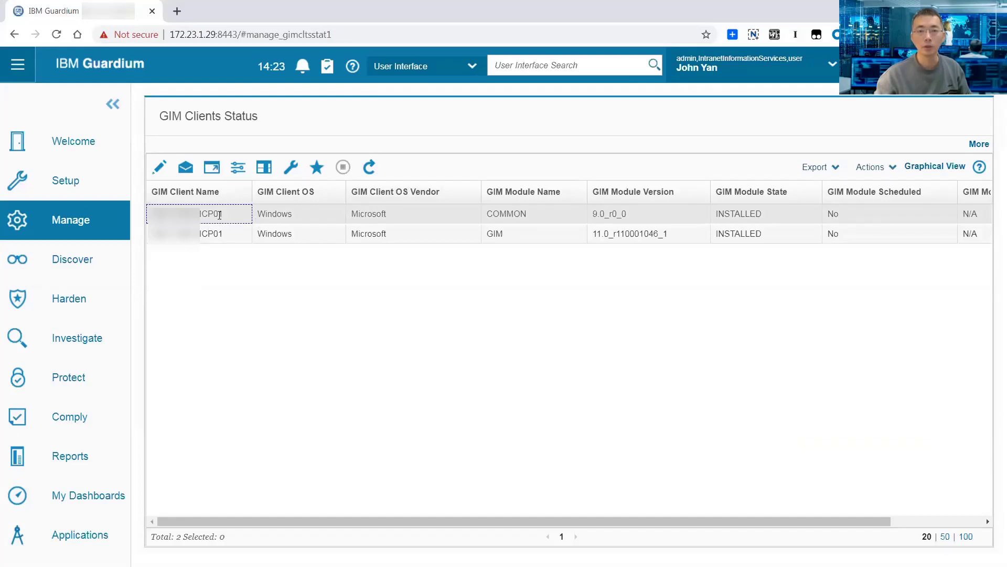
left_click(224, 239)
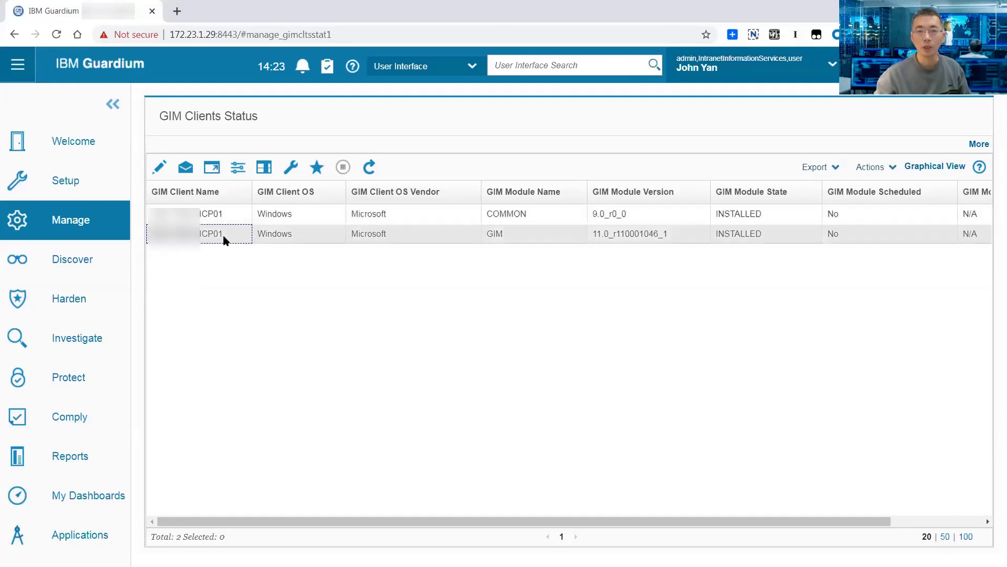
left_click(309, 226)
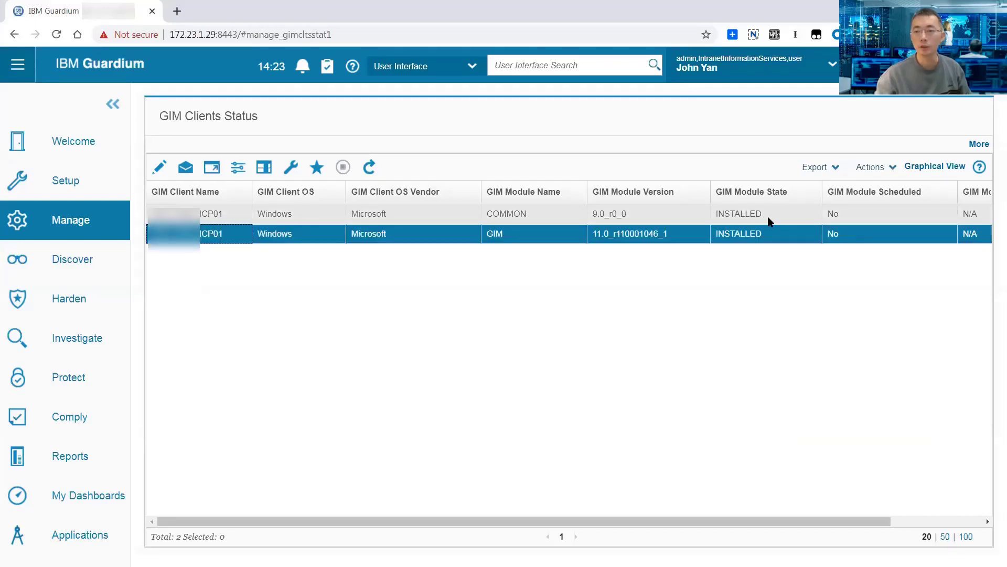
left_click(407, 237)
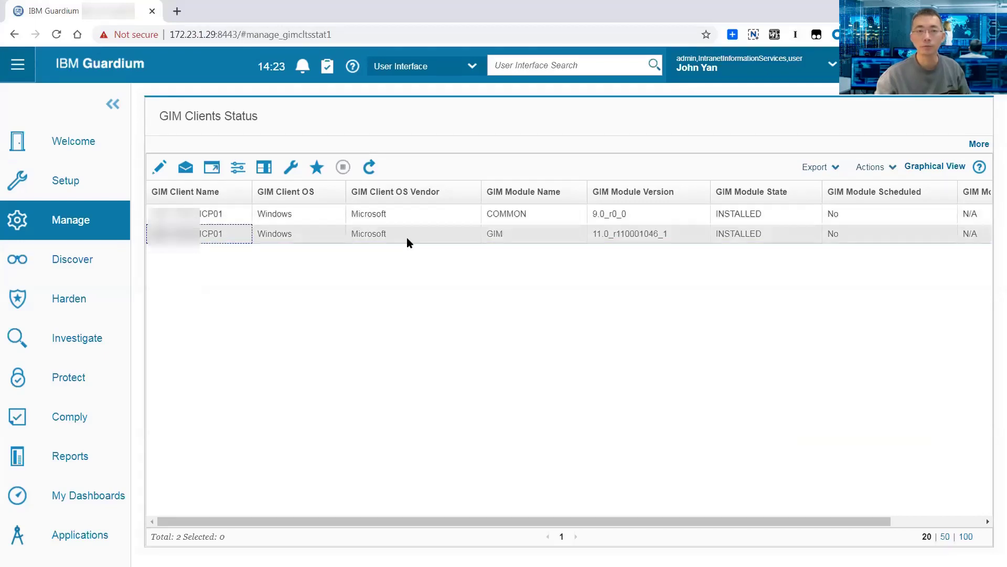
left_click(210, 219)
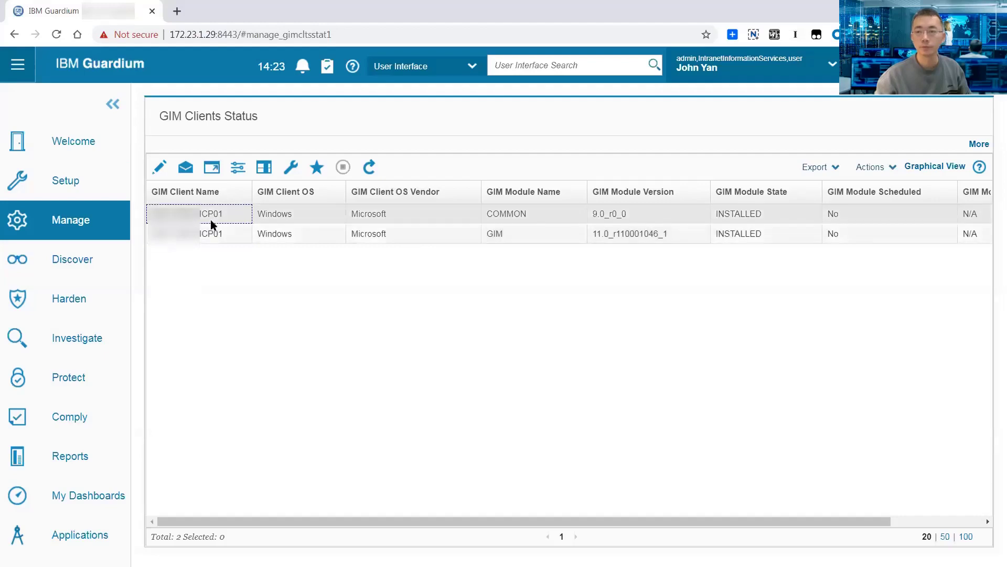
left_click(212, 231)
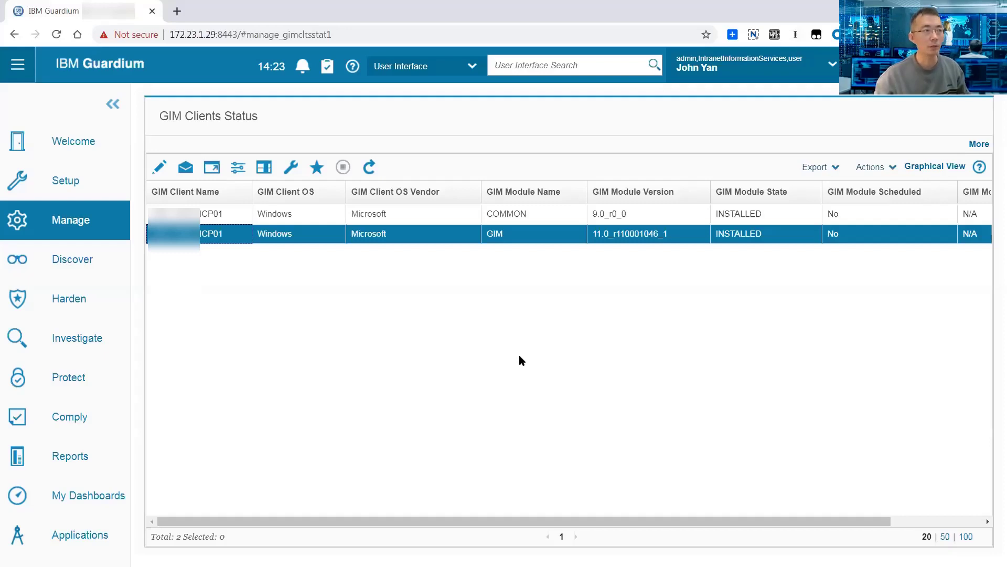
Look at the 172.23.1.12 database server's remote desktop session and return to the GIM entry in the clients status report.
key("alt+Tab")
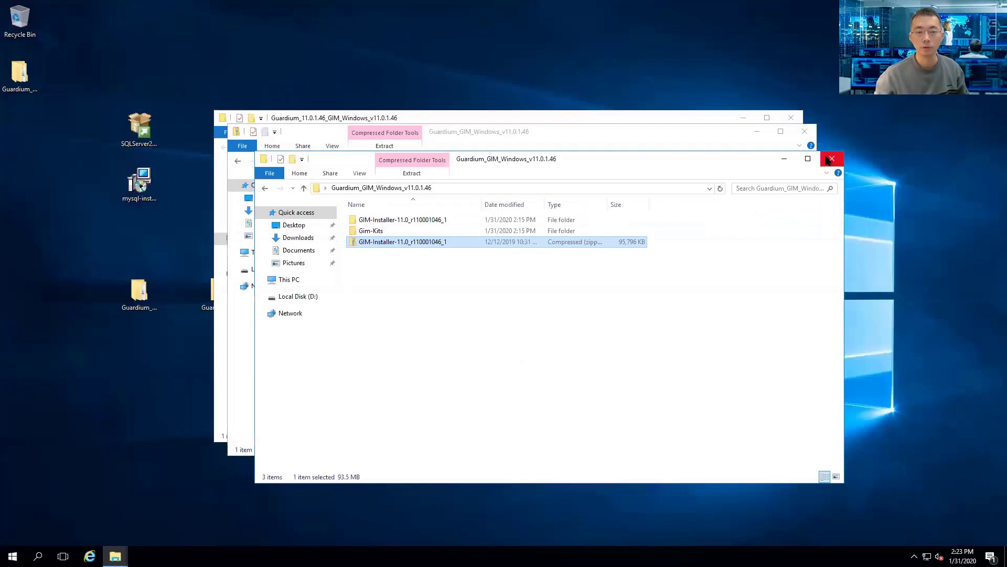
mouse_move(628, 10)
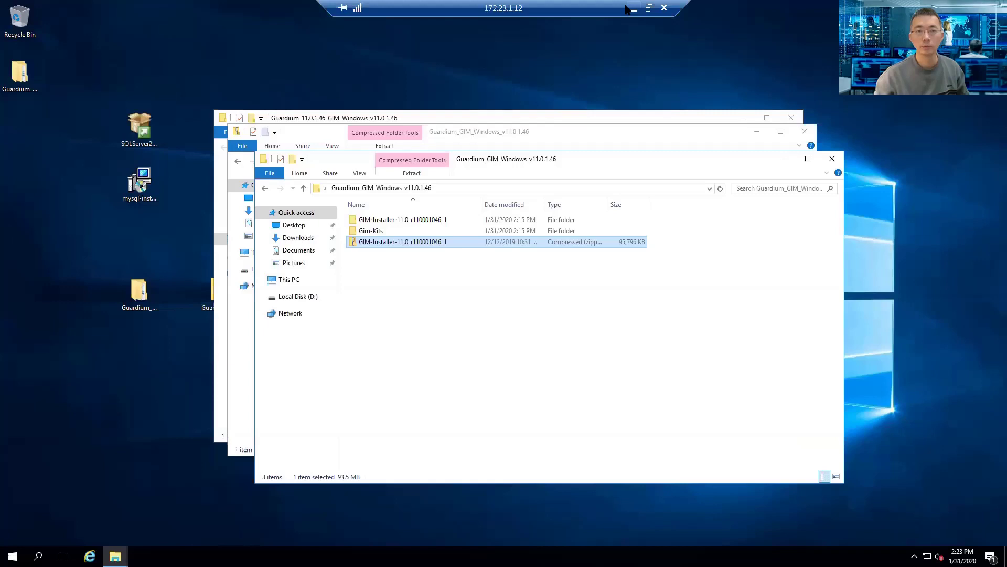
left_click(629, 9)
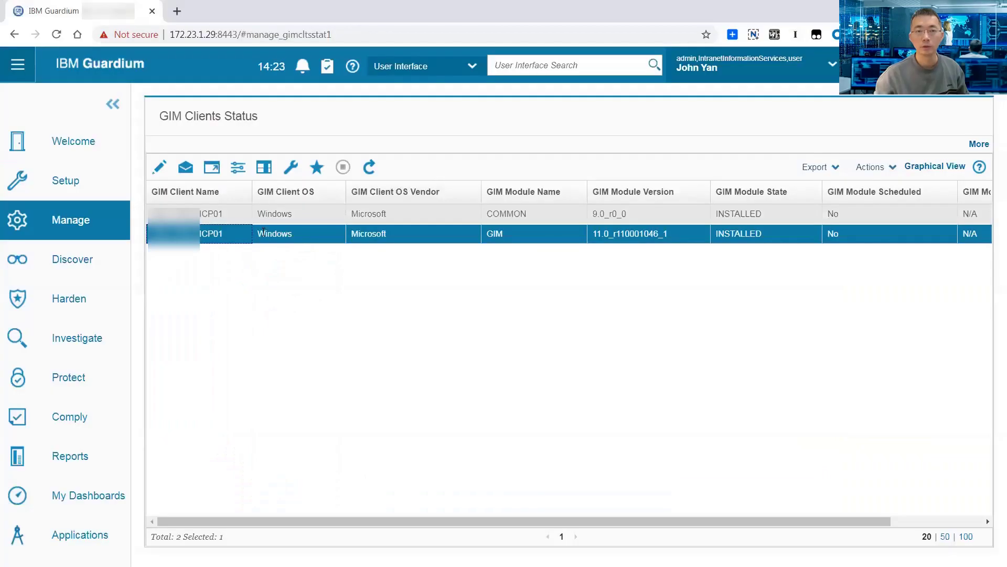
left_click(227, 243)
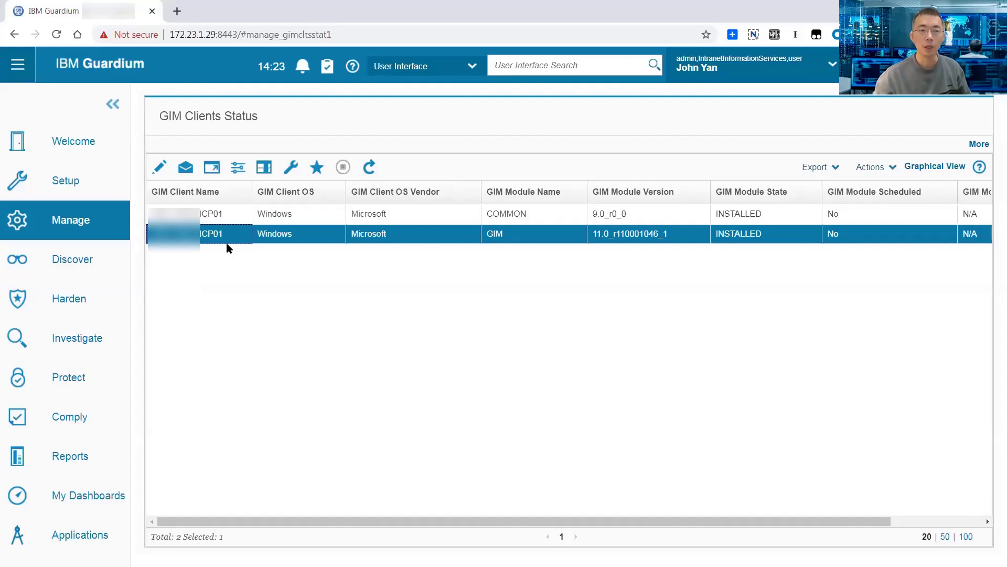
Open Set up by Client for module installation and continue with the Windows Server 2016 client at 172.23.1.12 selected.
left_click(536, 61)
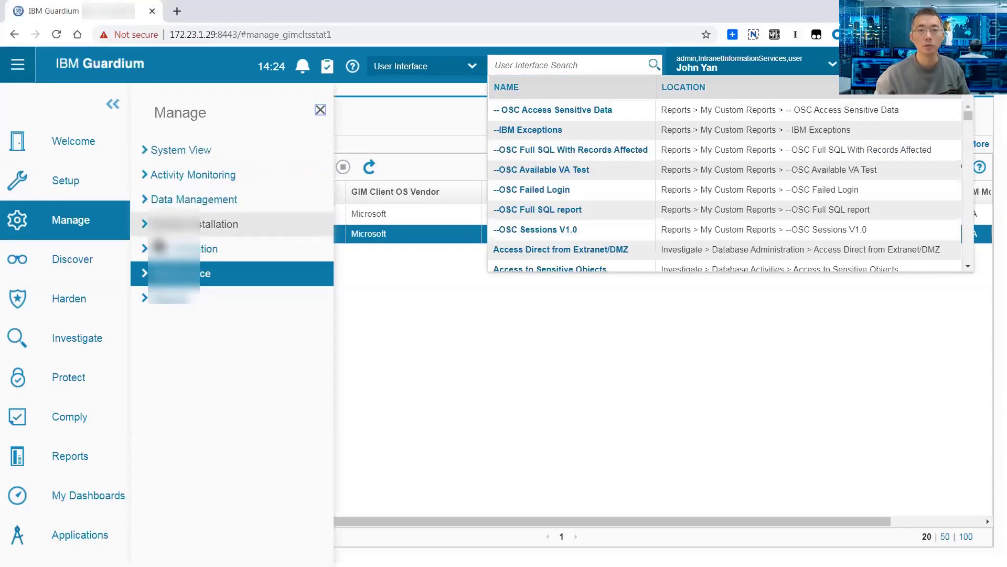
left_click(201, 231)
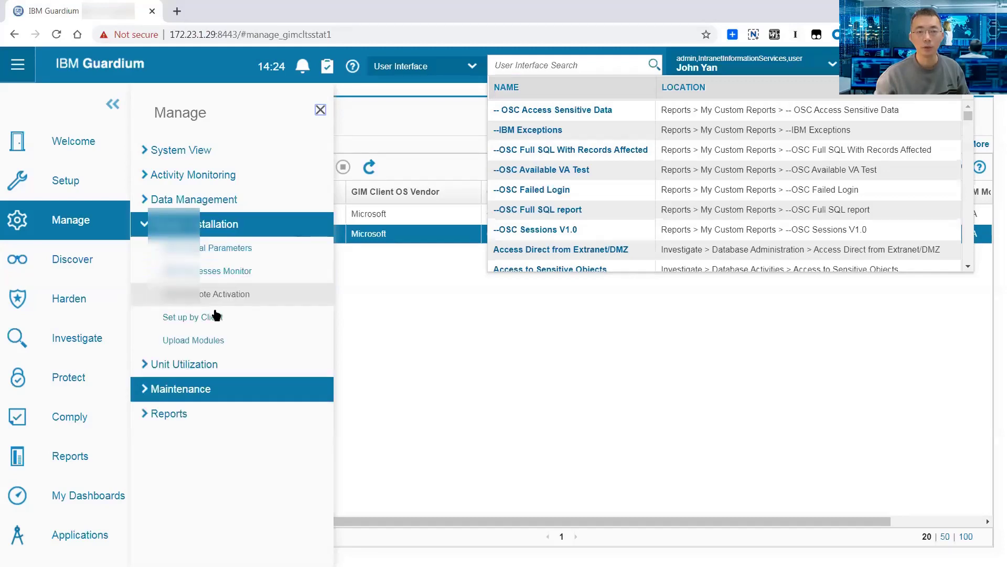
left_click(217, 318)
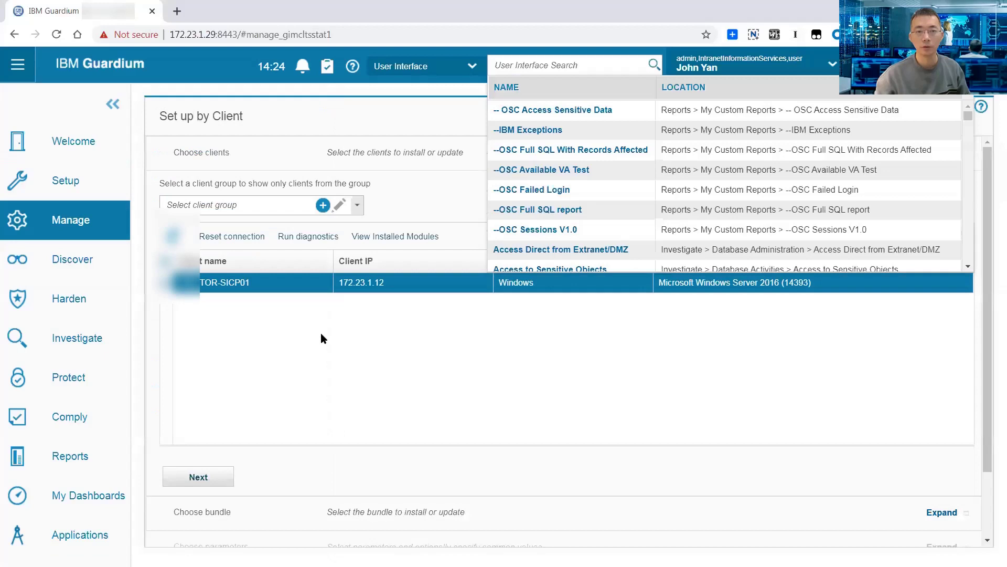
left_click(223, 477)
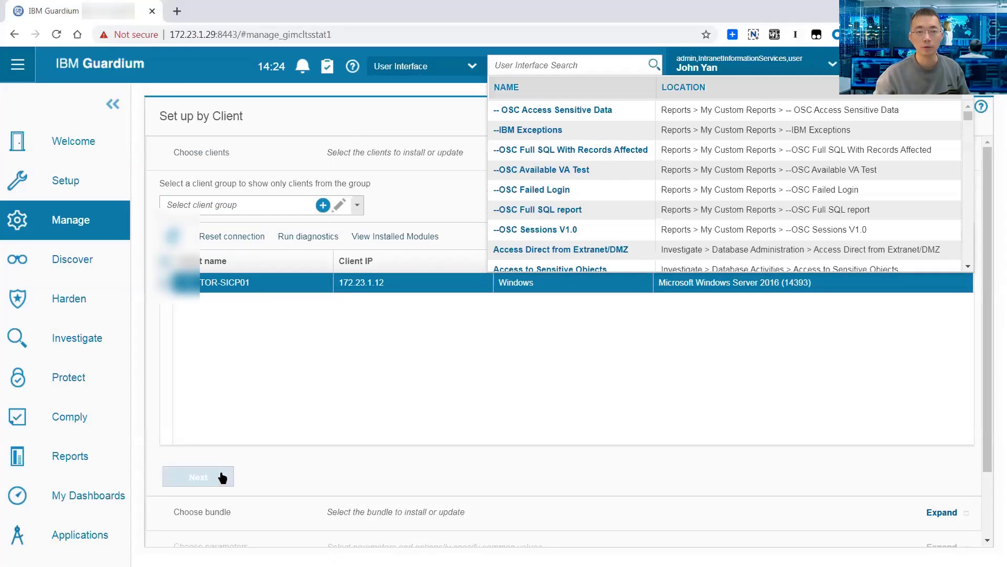